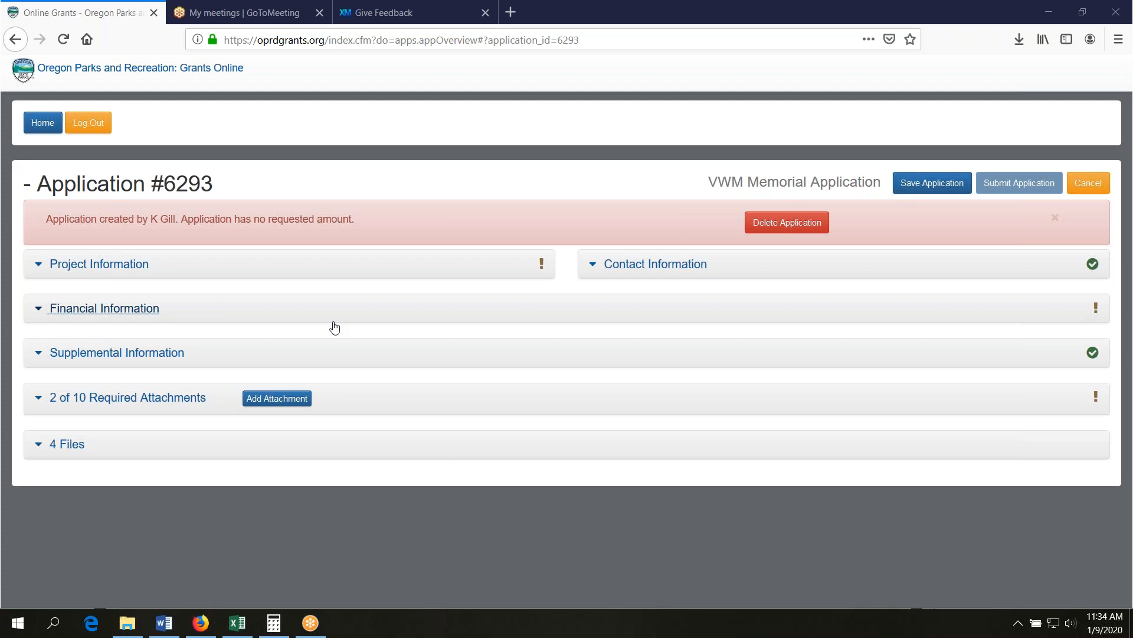
- Reopen the grant application for editing and expand the Financial Information section with its Project Budget Worksheet
left_click(1089, 185)
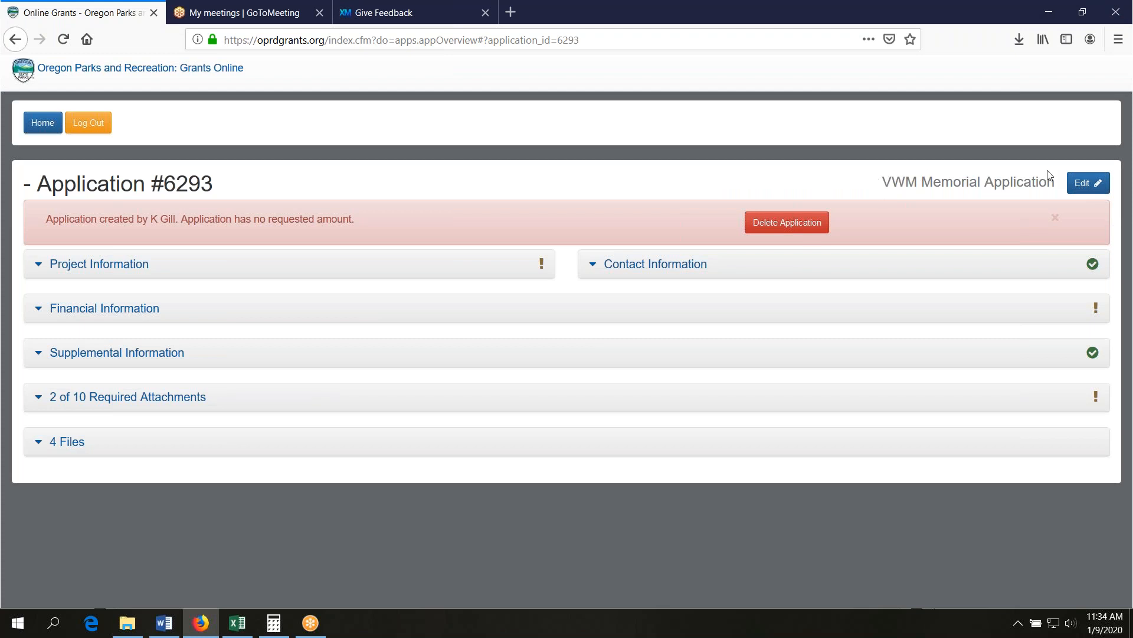
left_click(1082, 183)
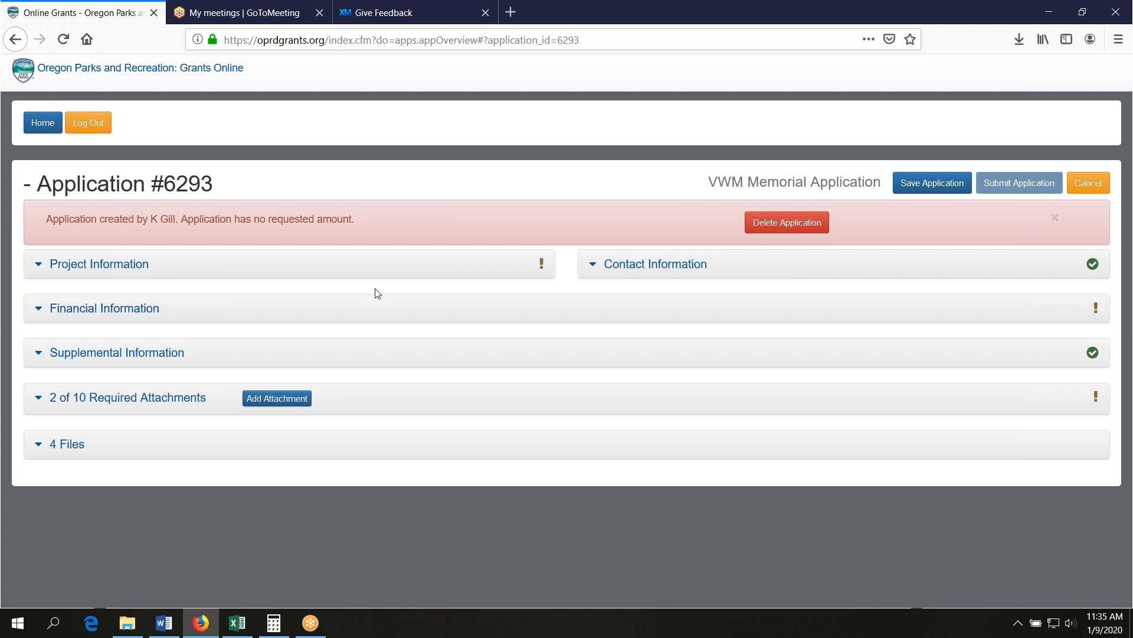
left_click(138, 313)
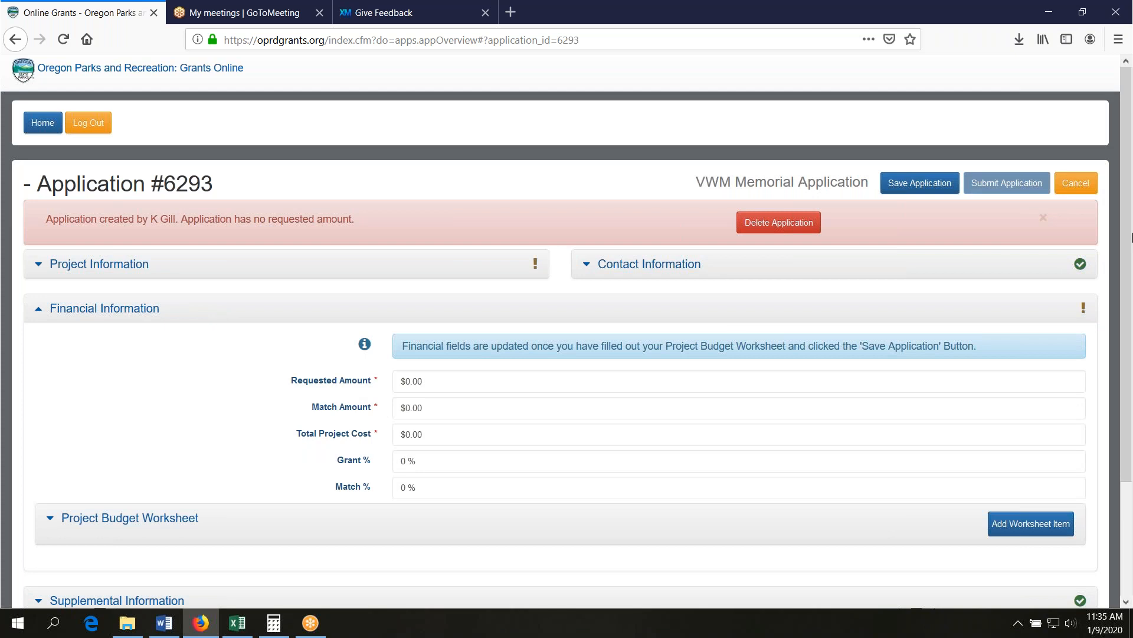
left_click_drag(1127, 237, 1131, 357)
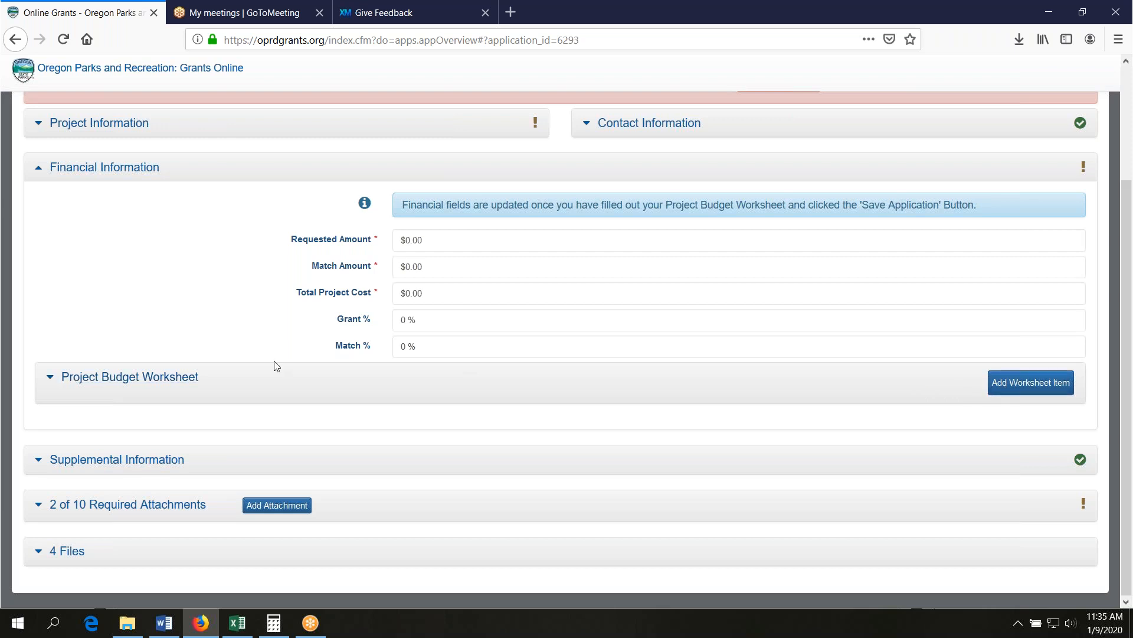
left_click(154, 381)
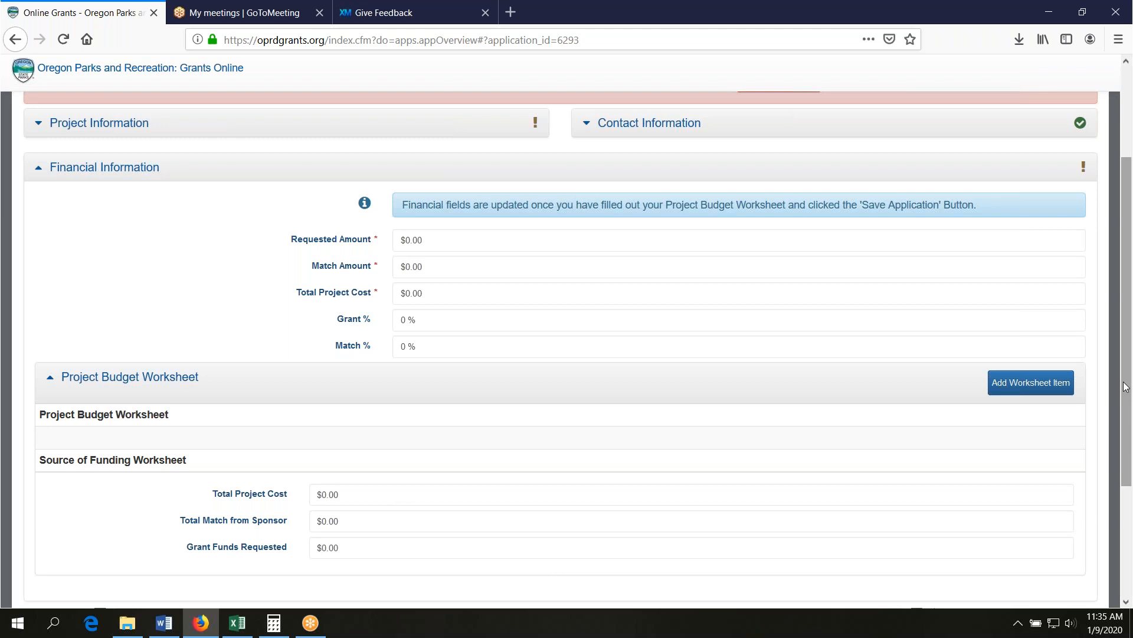
left_click_drag(1126, 387, 1114, 433)
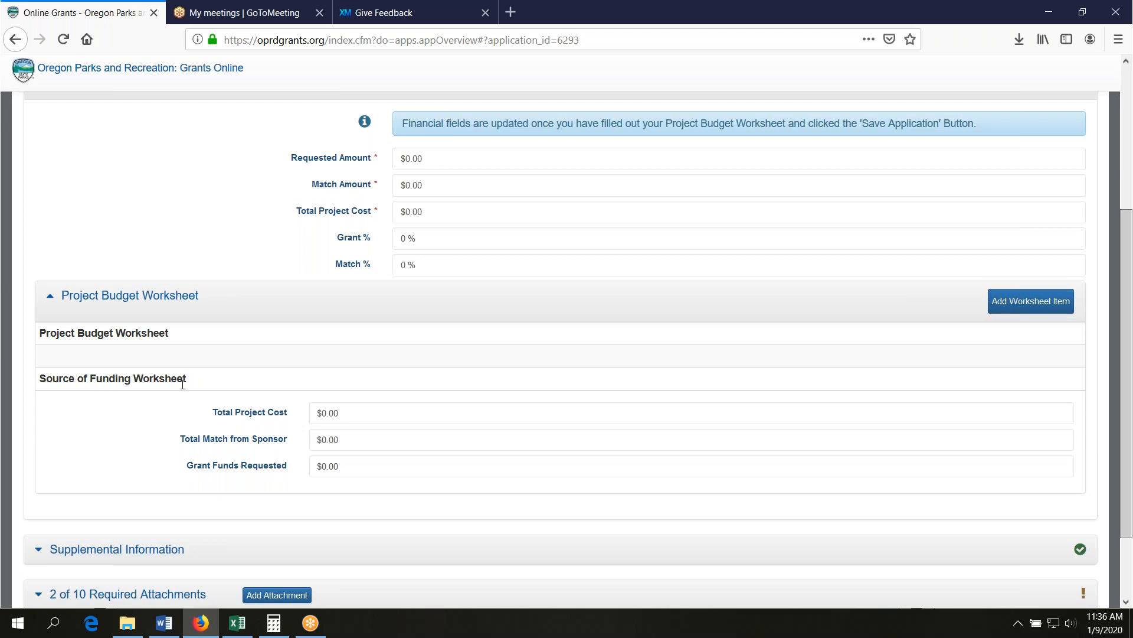
- Switch to the Sample budget workbook in Excel and review its expenses, income and required grant categories
left_click(237, 624)
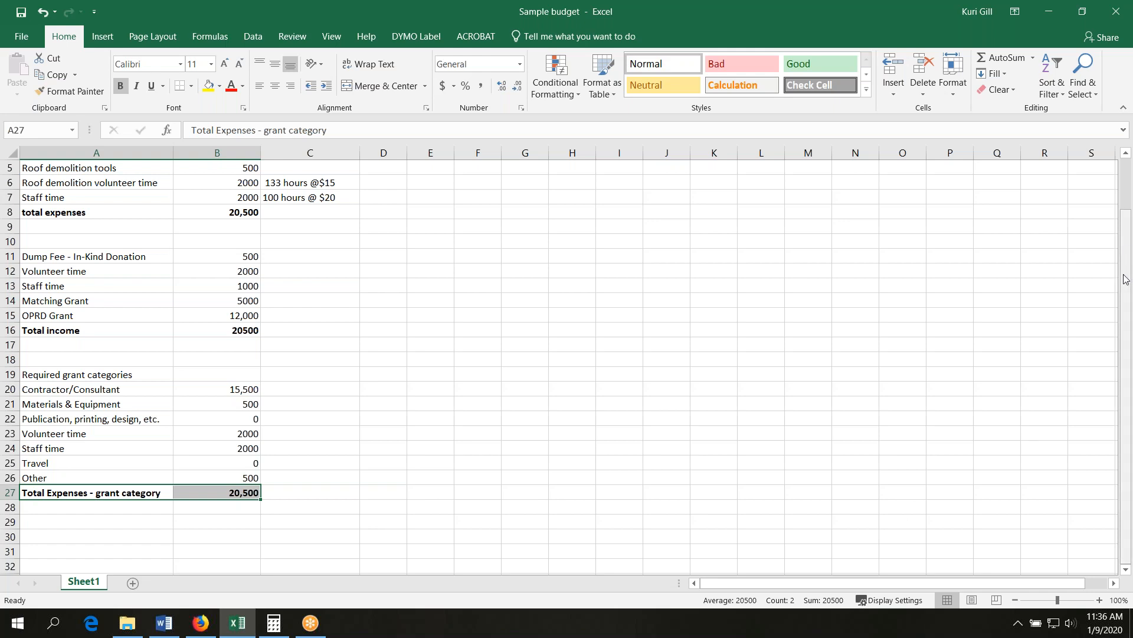
left_click_drag(1126, 279, 1126, 228)
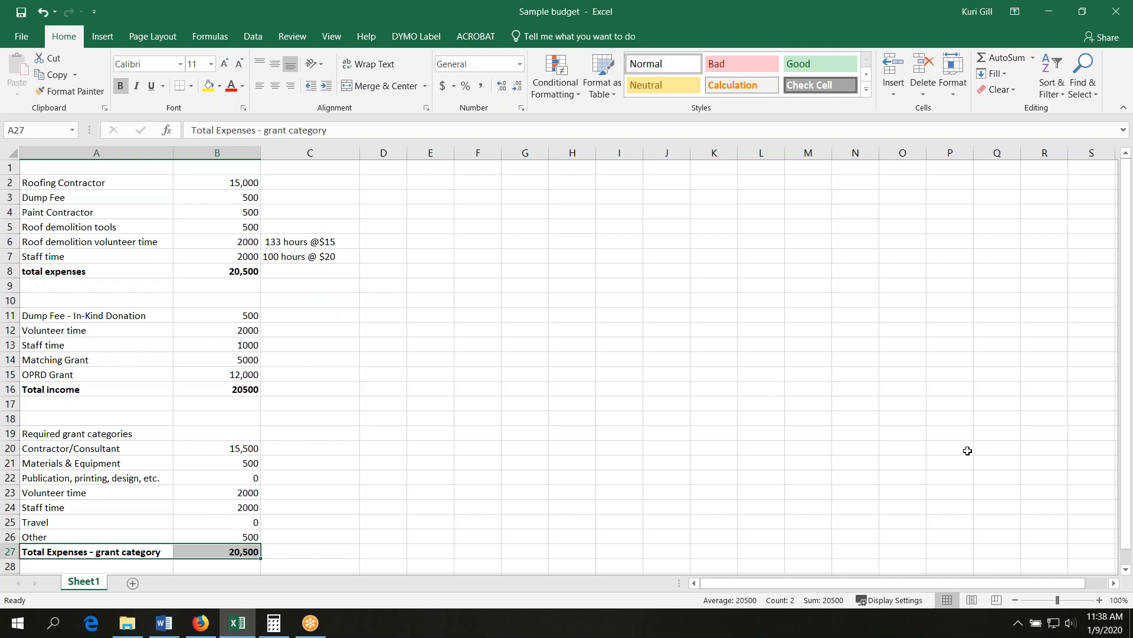
left_click_drag(1126, 518, 1127, 530)
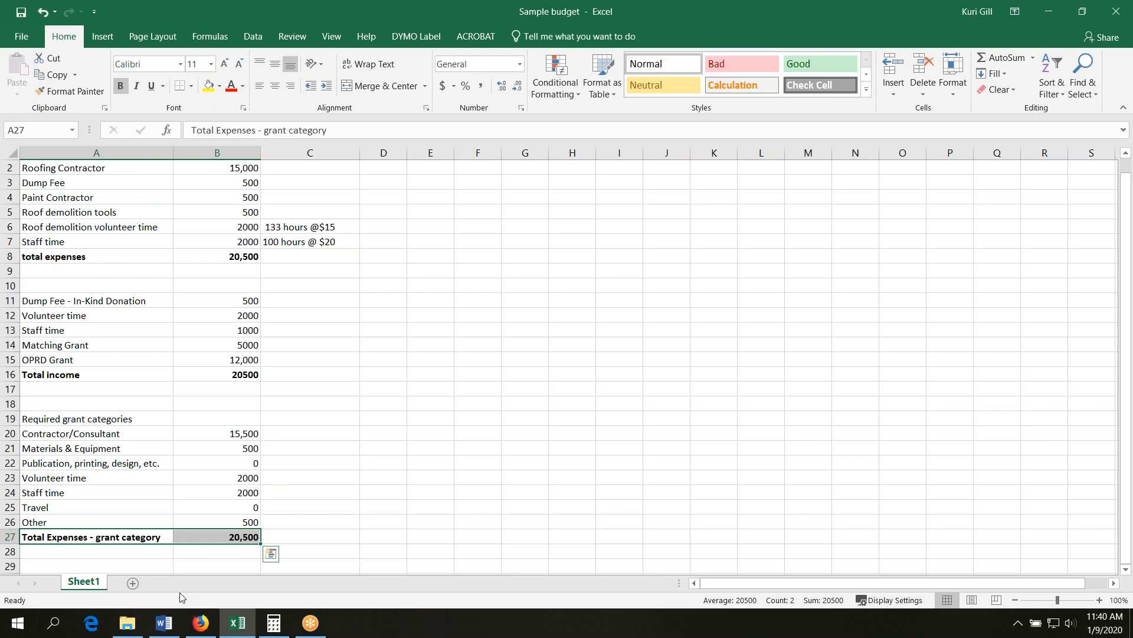
- Return to the grant application in Firefox and add a budget worksheet item described as Contractor/Consultant with an amount of 15500
left_click(204, 628)
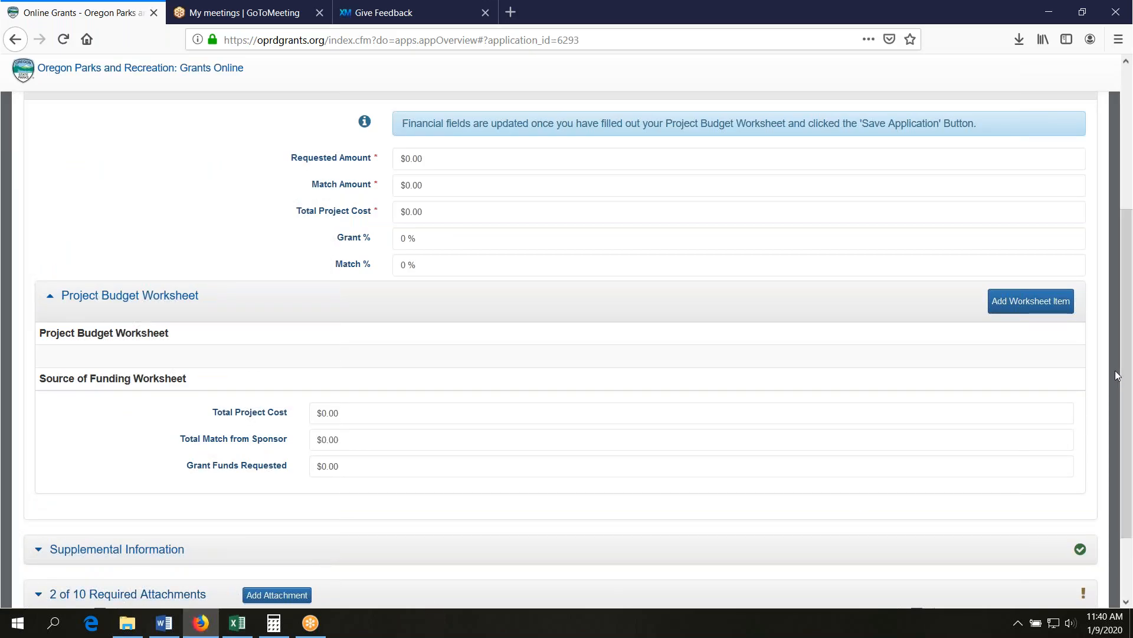
left_click(1043, 308)
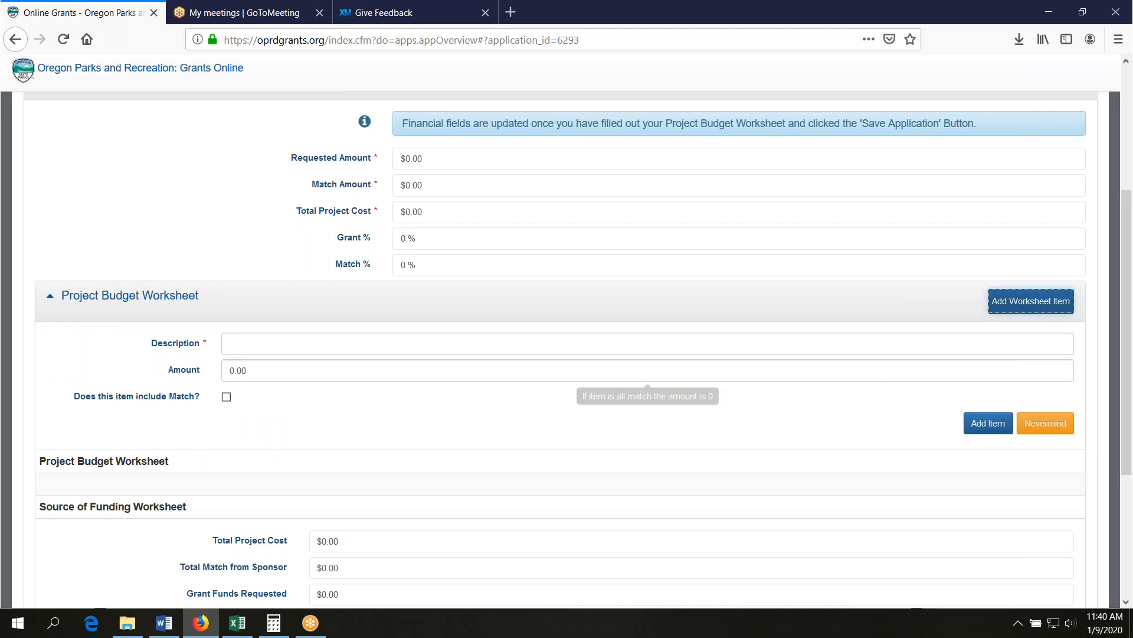
left_click(615, 345)
type("Contractor/Consultant")
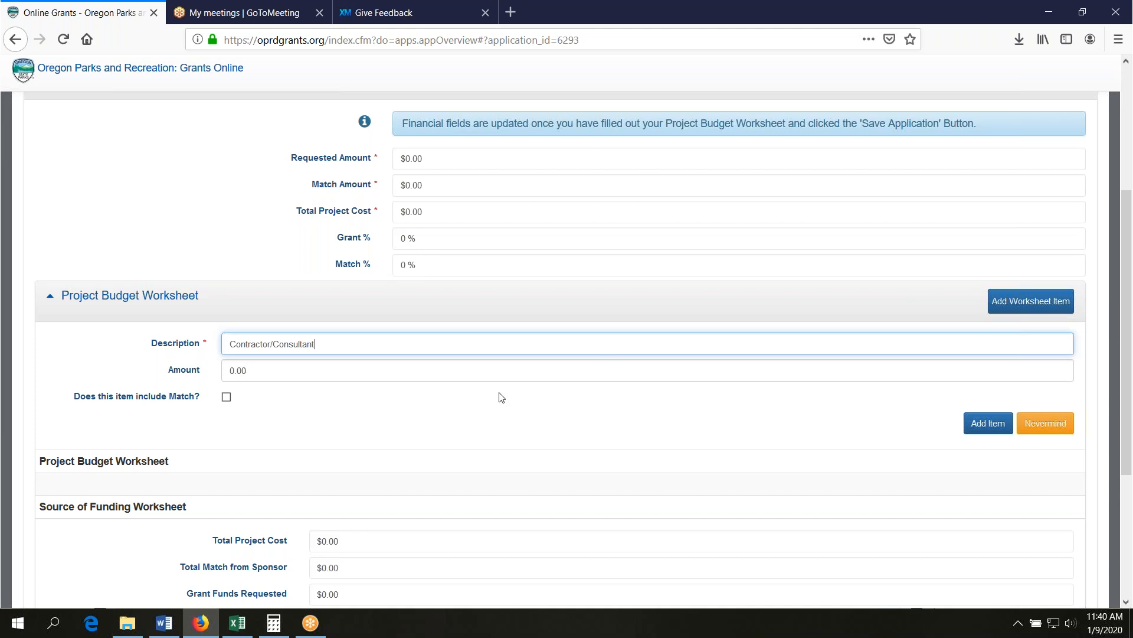
left_click(239, 627)
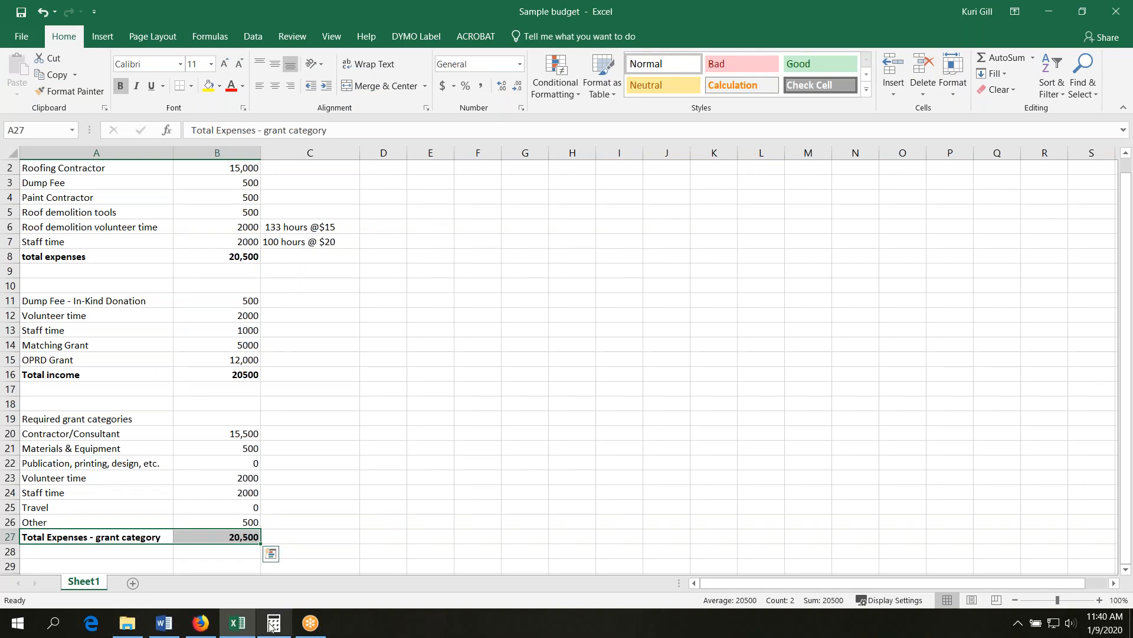
left_click(201, 625)
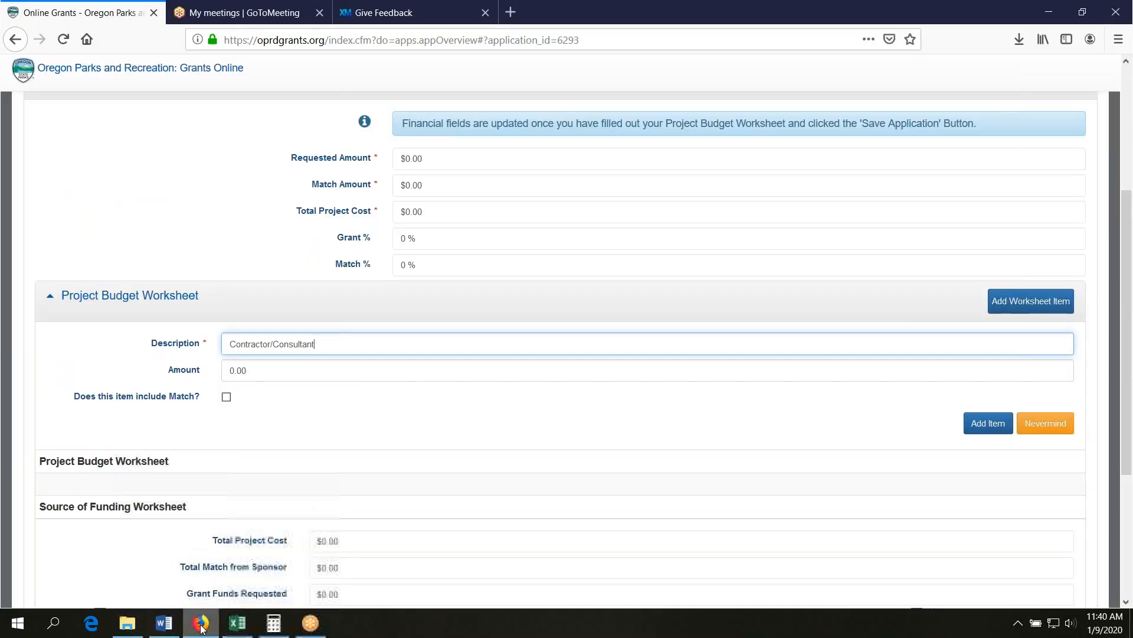
left_click(273, 369)
type("155")
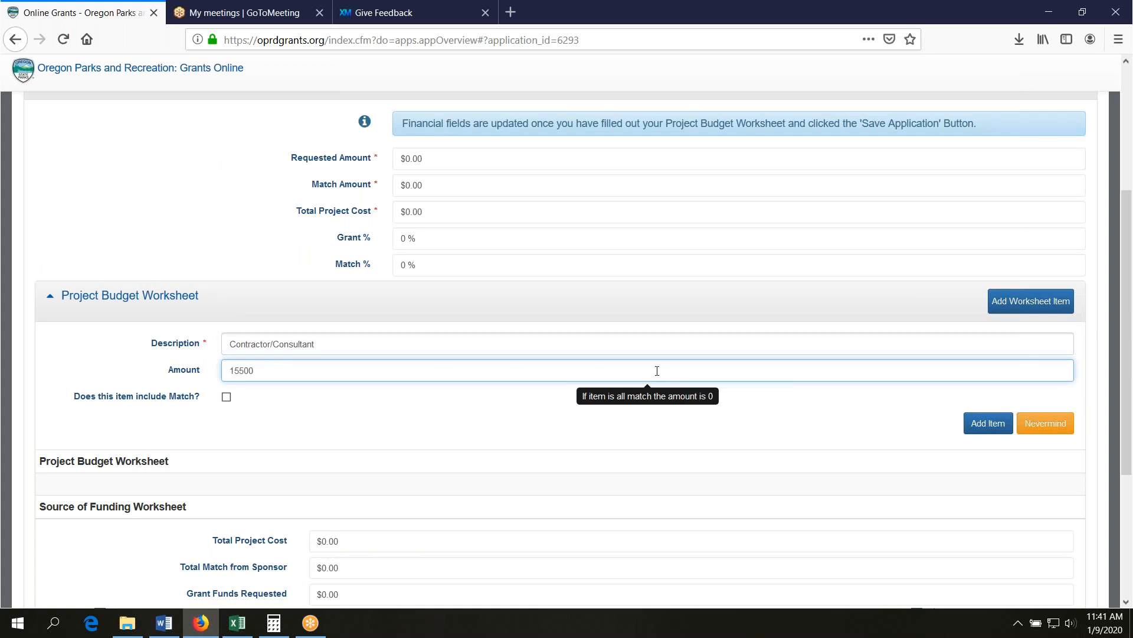
left_click(980, 421)
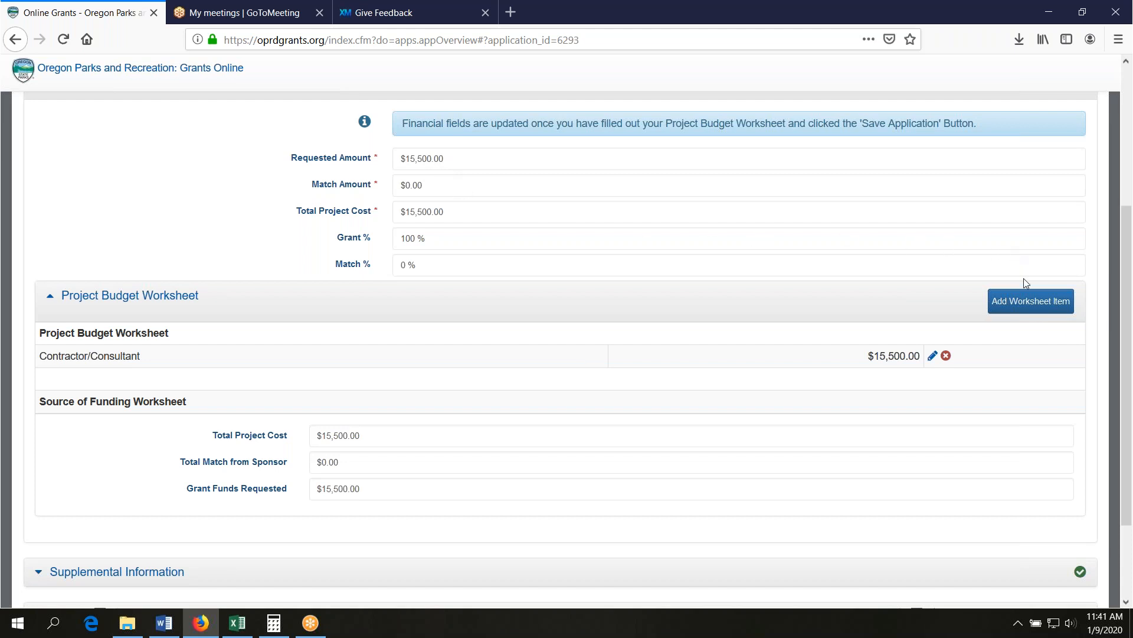
- Check the next category in the Excel budget and add a Materials & Equipment worksheet item with an amount of 500.00 in the grant application
left_click(1036, 311)
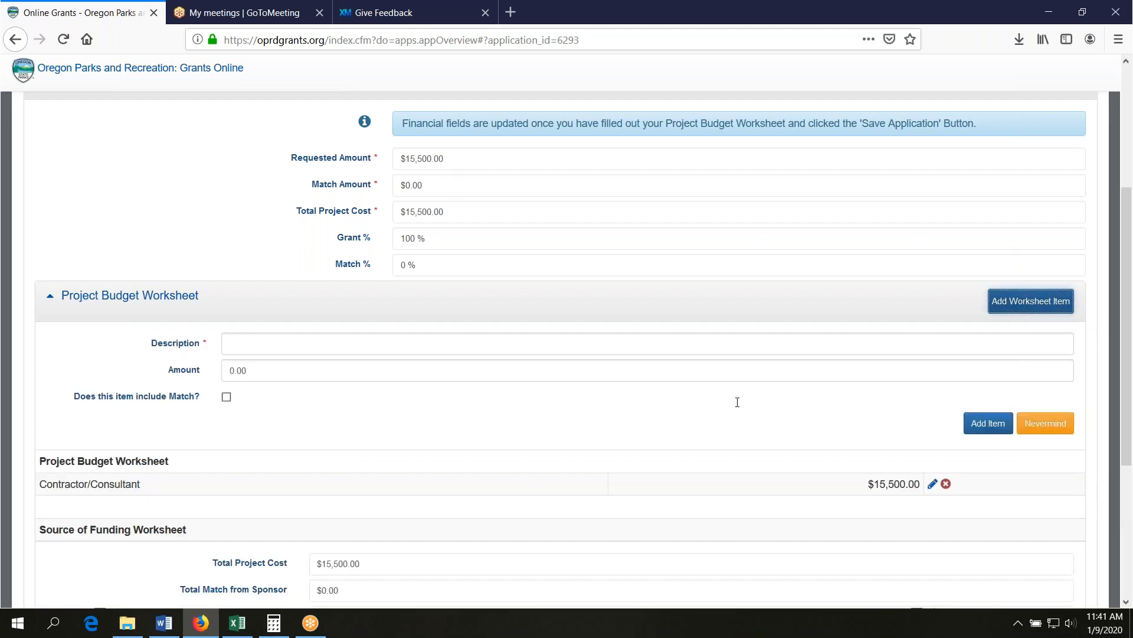
left_click(238, 624)
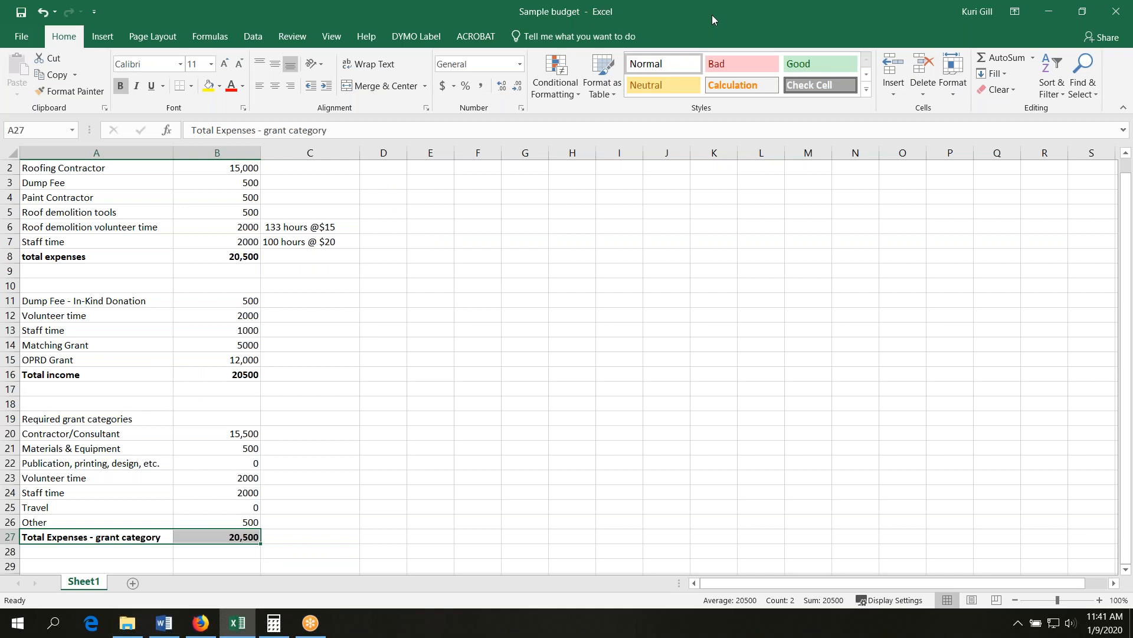
left_click(203, 626)
left_click(308, 341)
type("Materia")
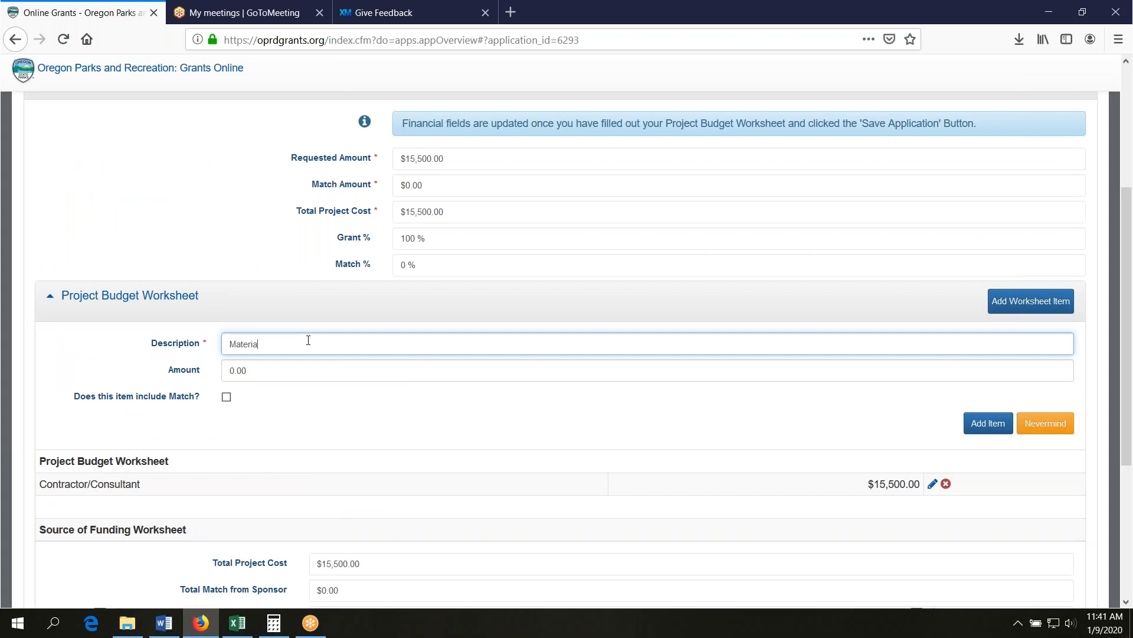
type("ls & Equipment")
key("Tab")
type("50")
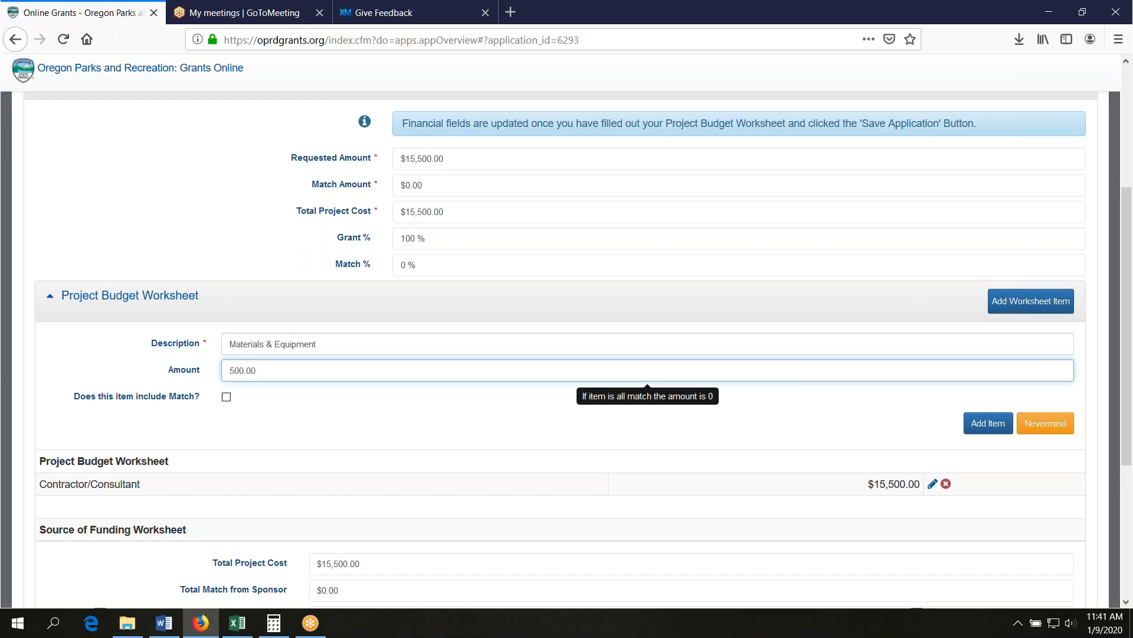
type("0.00")
left_click(987, 423)
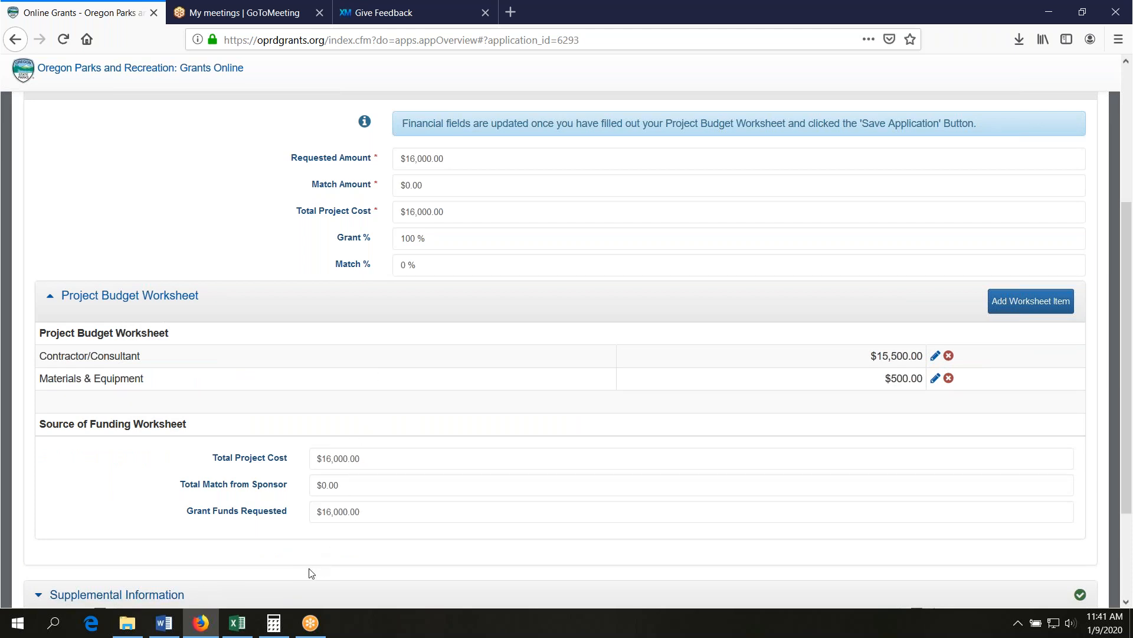
- Consult the Excel budget again and add a worksheet item described as "Other -Dump Fee" with an amount of 500 in the grant application
mouse_move(238, 631)
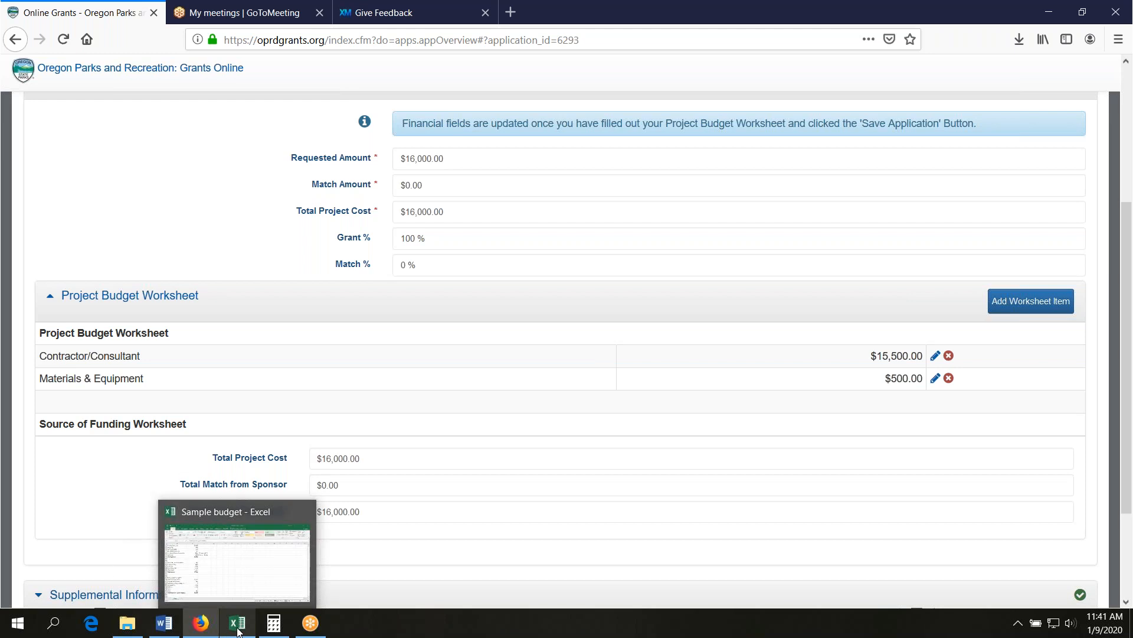
right_click(238, 630)
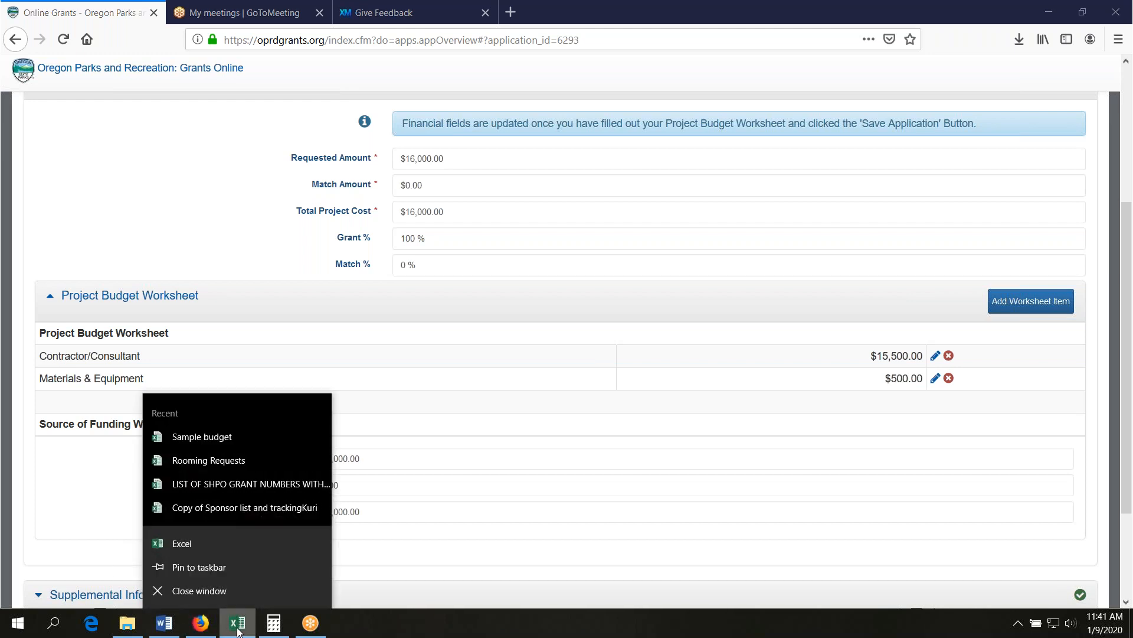
key("Escape")
left_click(238, 630)
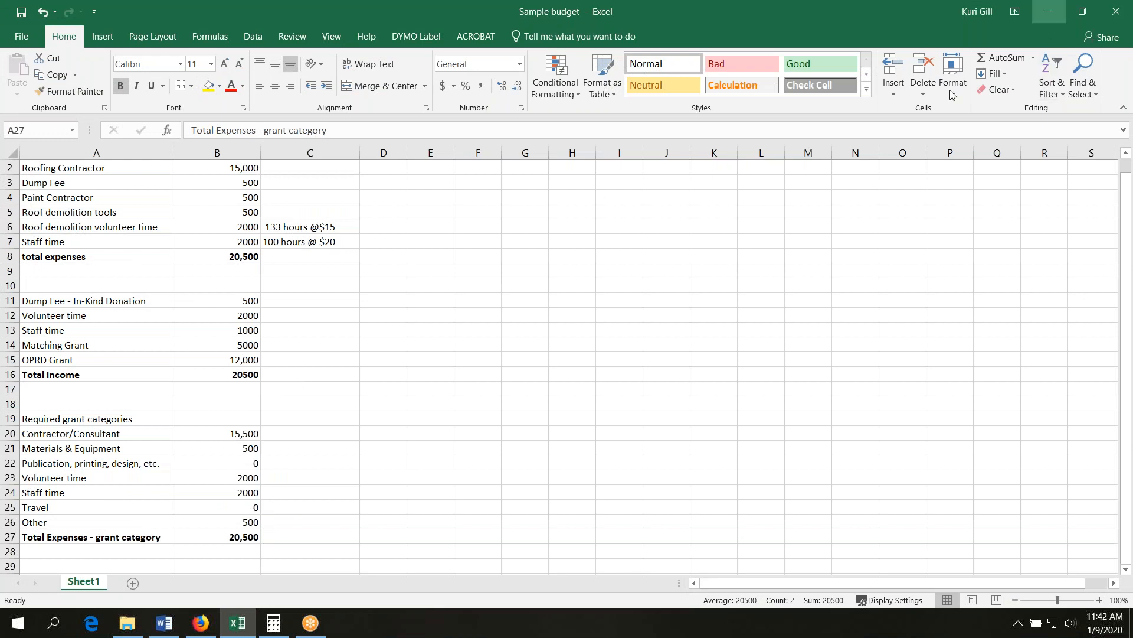
left_click(202, 625)
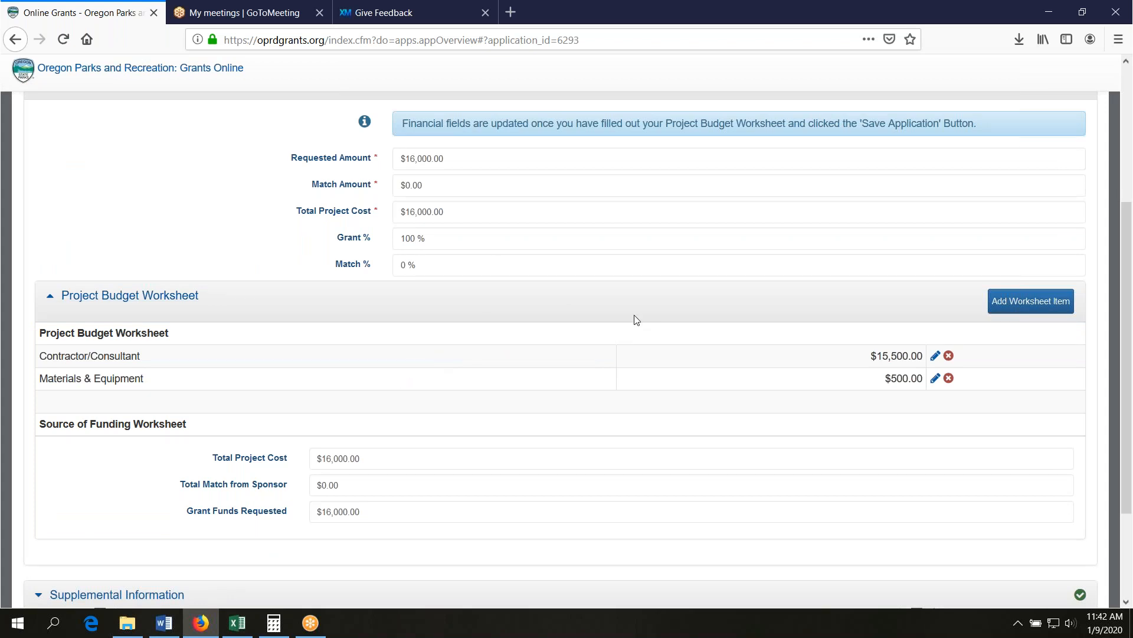
left_click(1012, 307)
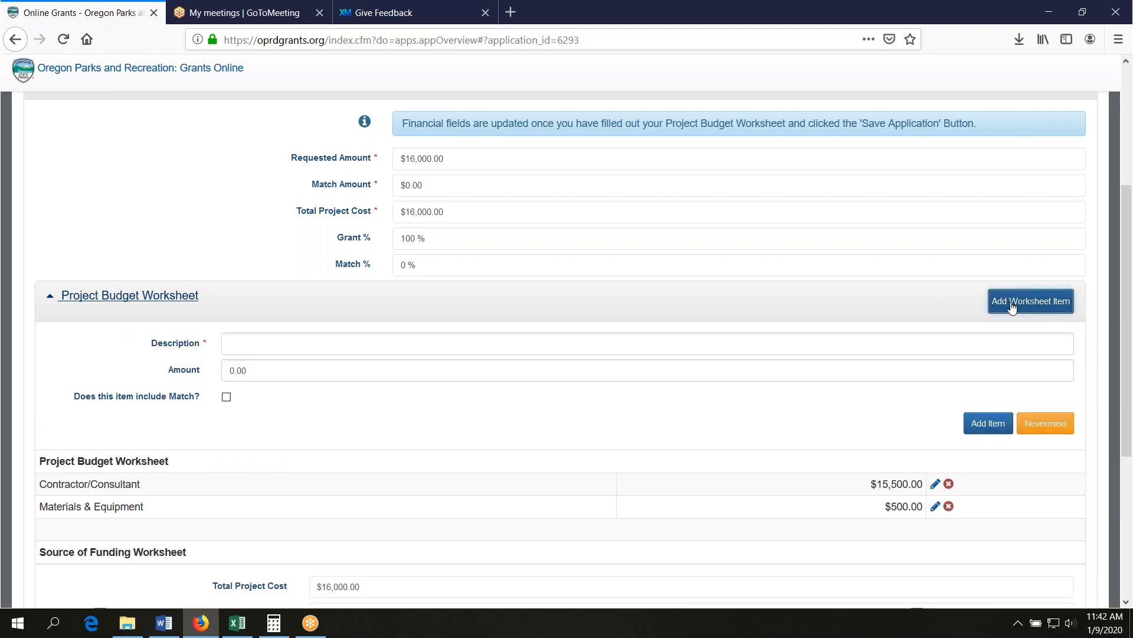
left_click(540, 347)
type("Other -Dump Fee")
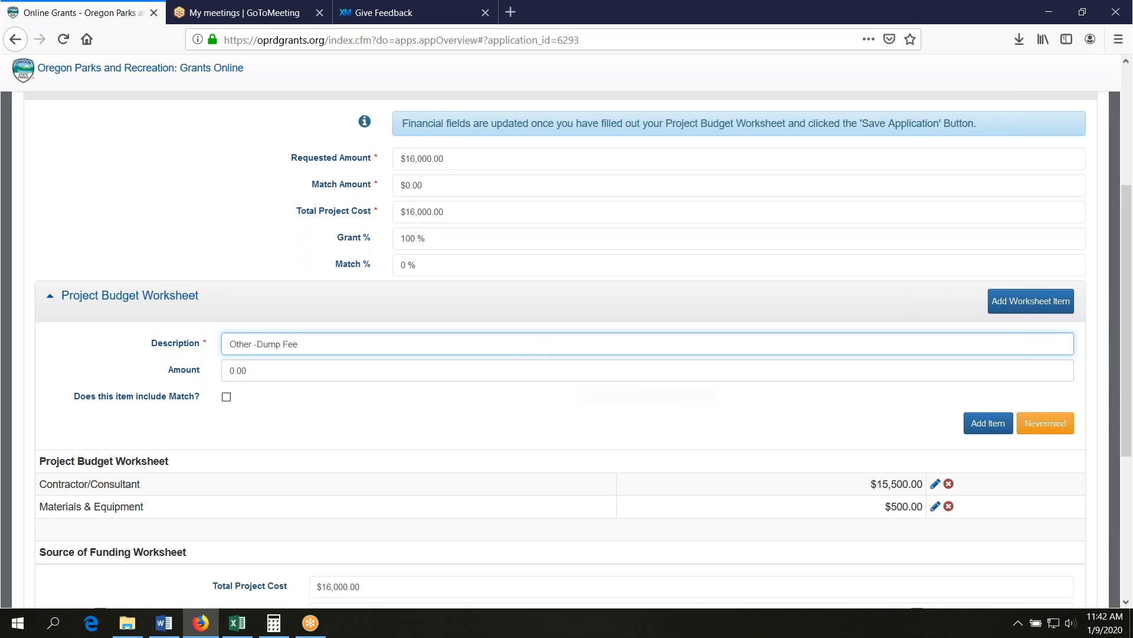
left_click(266, 372)
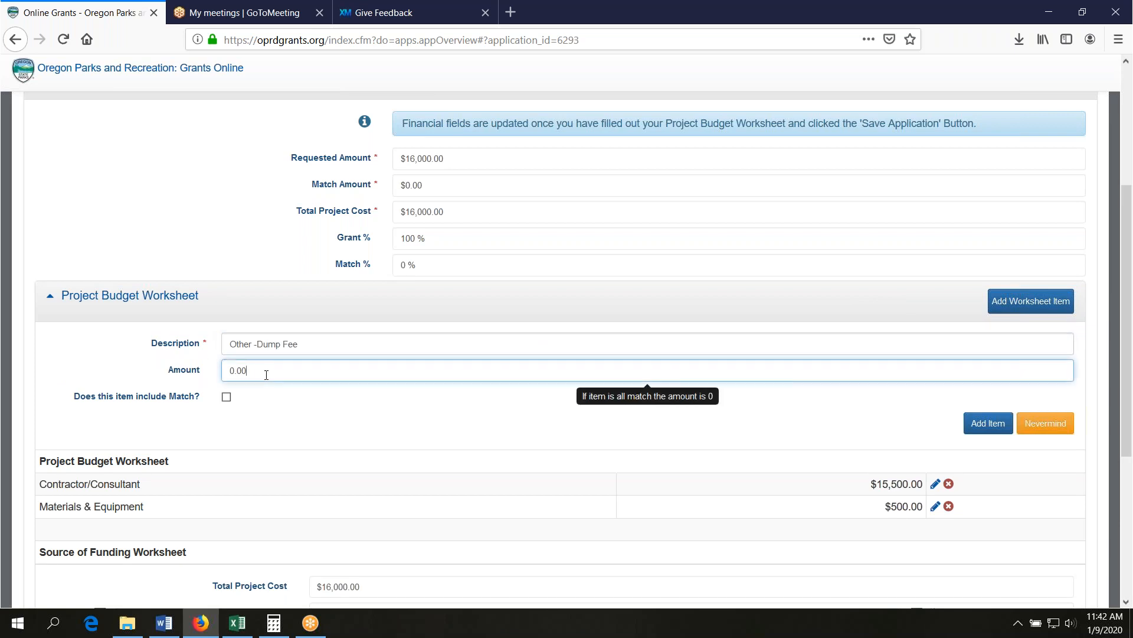
type("50")
left_click(988, 423)
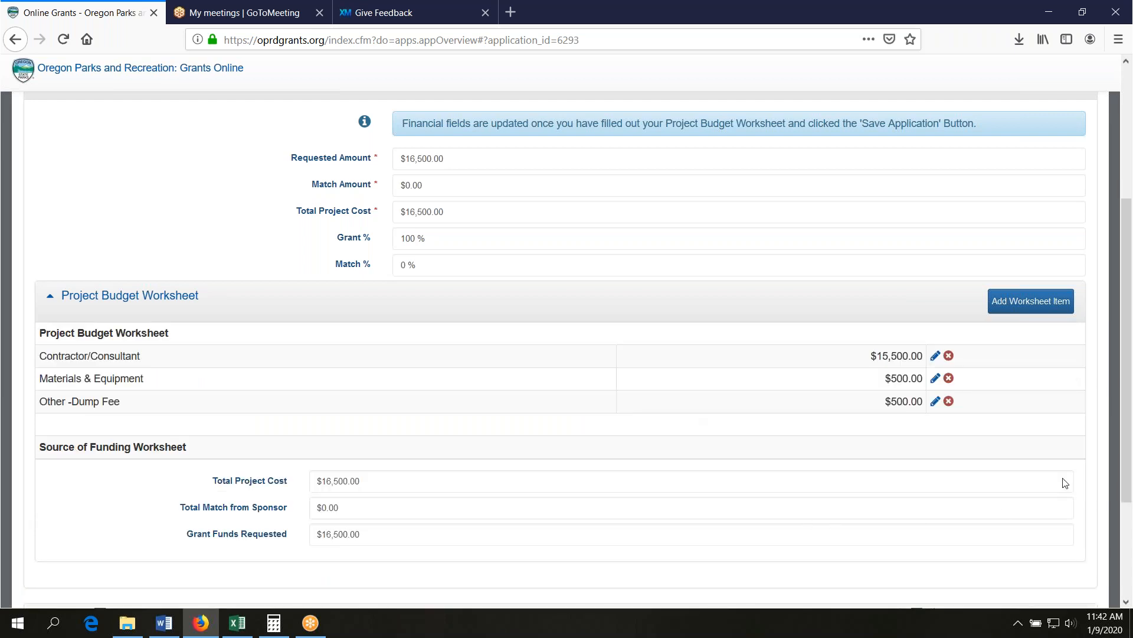
- Open the Other -Dump Fee worksheet item for editing and close it without changes
left_click(936, 402)
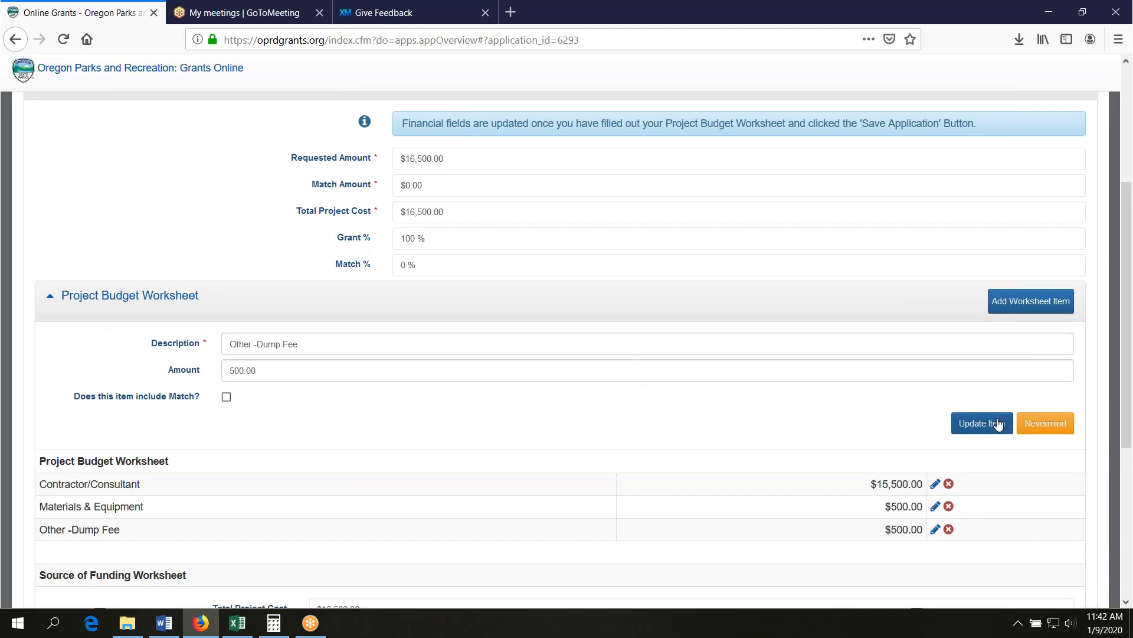
left_click(1052, 429)
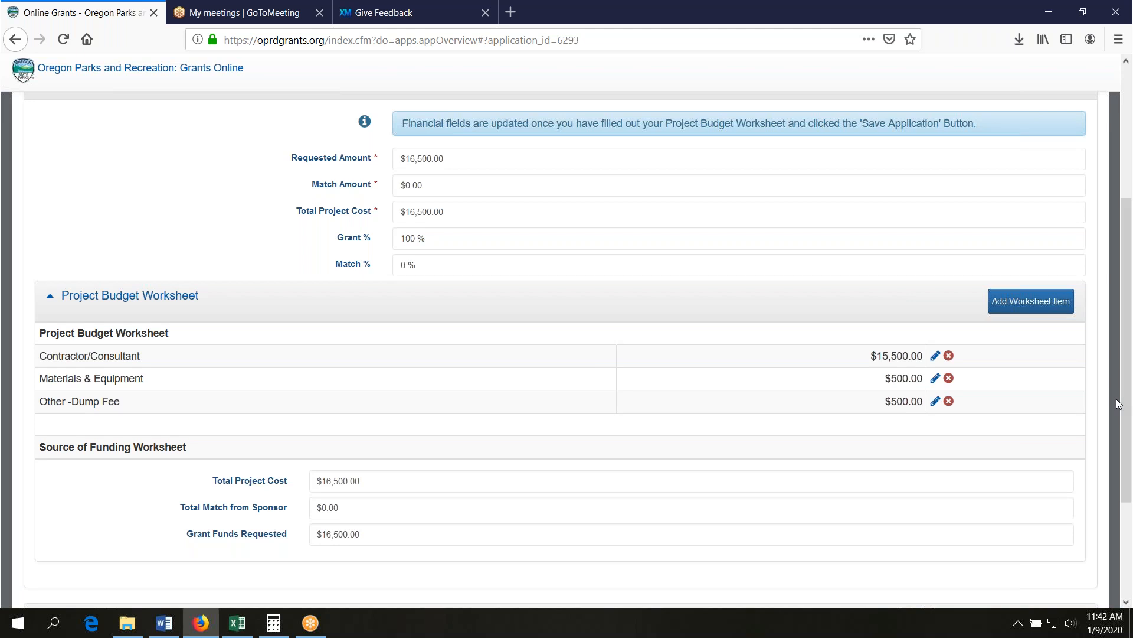
- Start a worksheet item described as "Volunteer time" with an amount of 2000.00 and include a match amount of 2000.00
left_click(1009, 304)
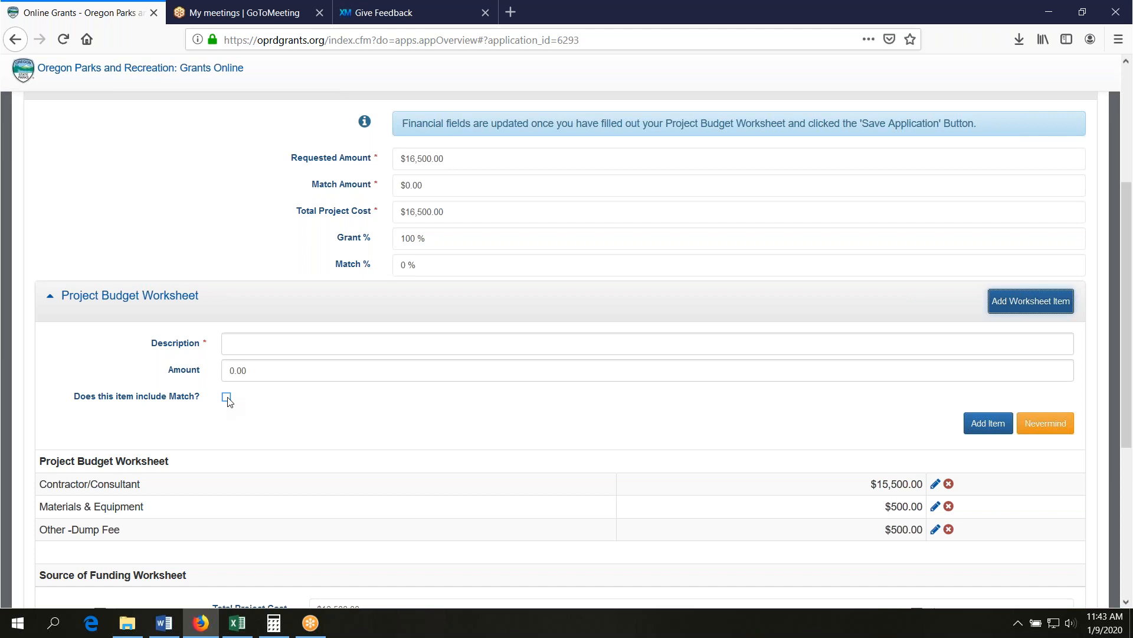
left_click(259, 344)
type("Volunteer time")
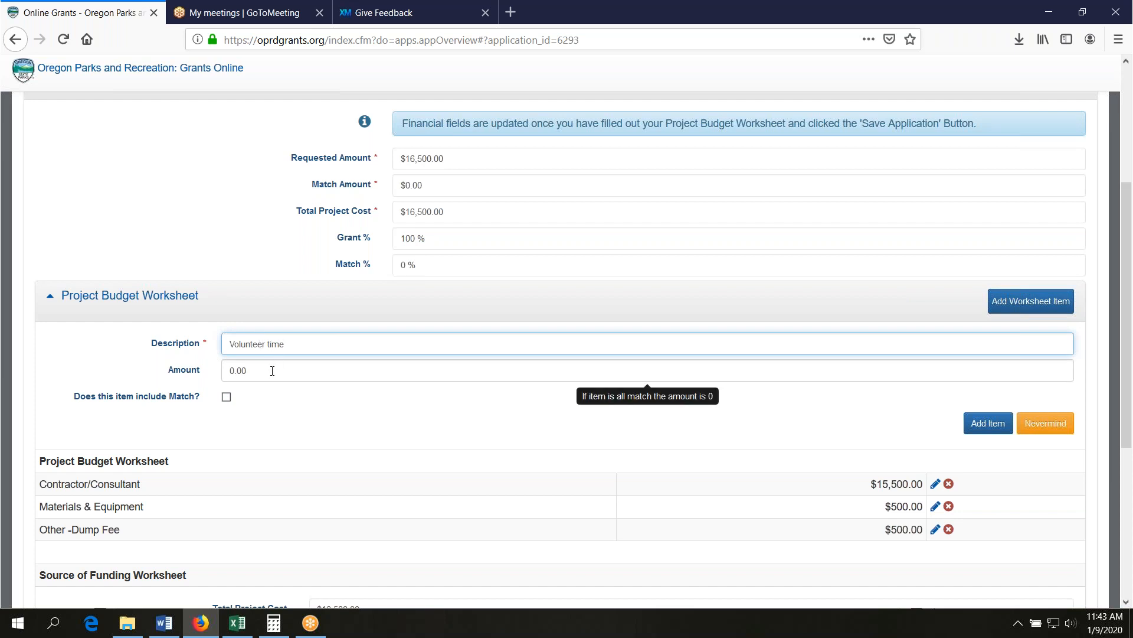
key("Tab")
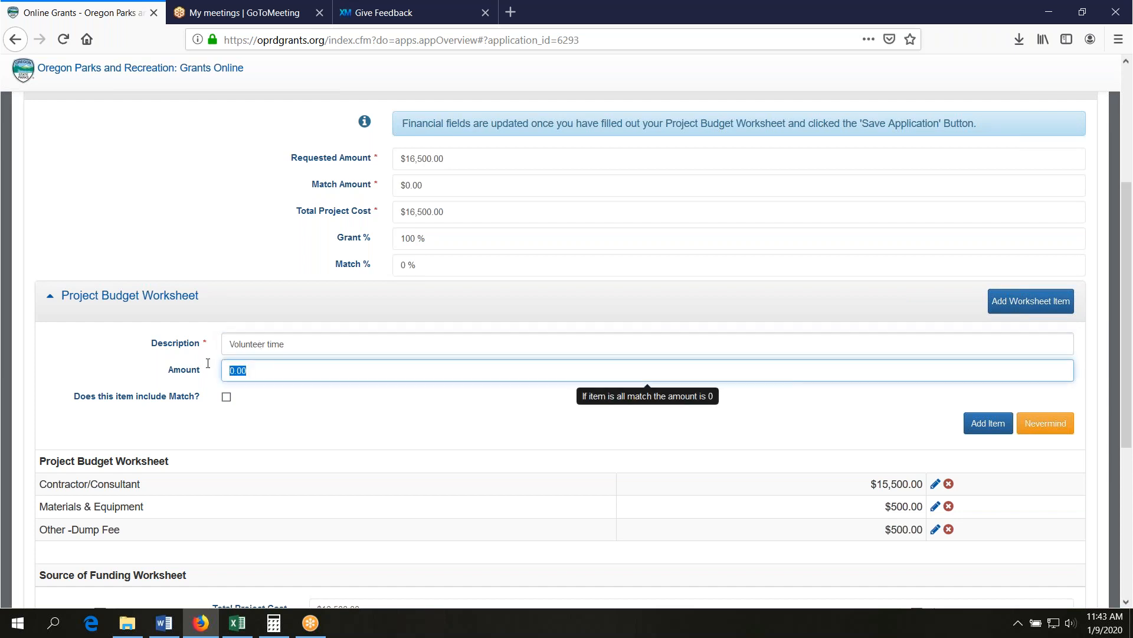
type("200")
left_click(226, 398)
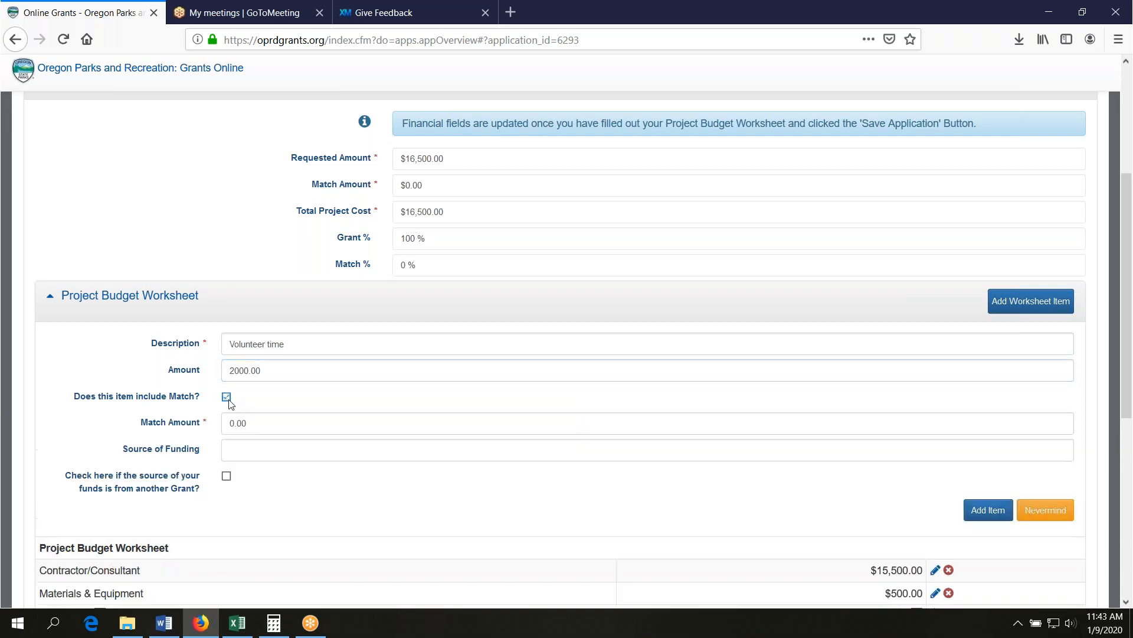
left_click(254, 424)
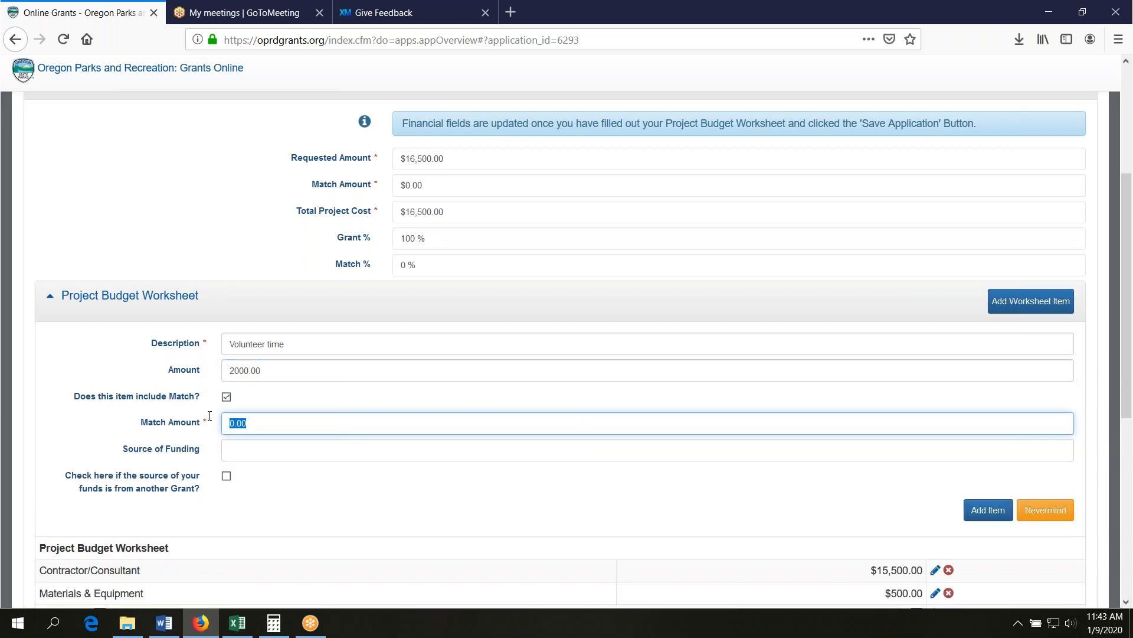
type("200")
scroll(273, 454, "down", 3)
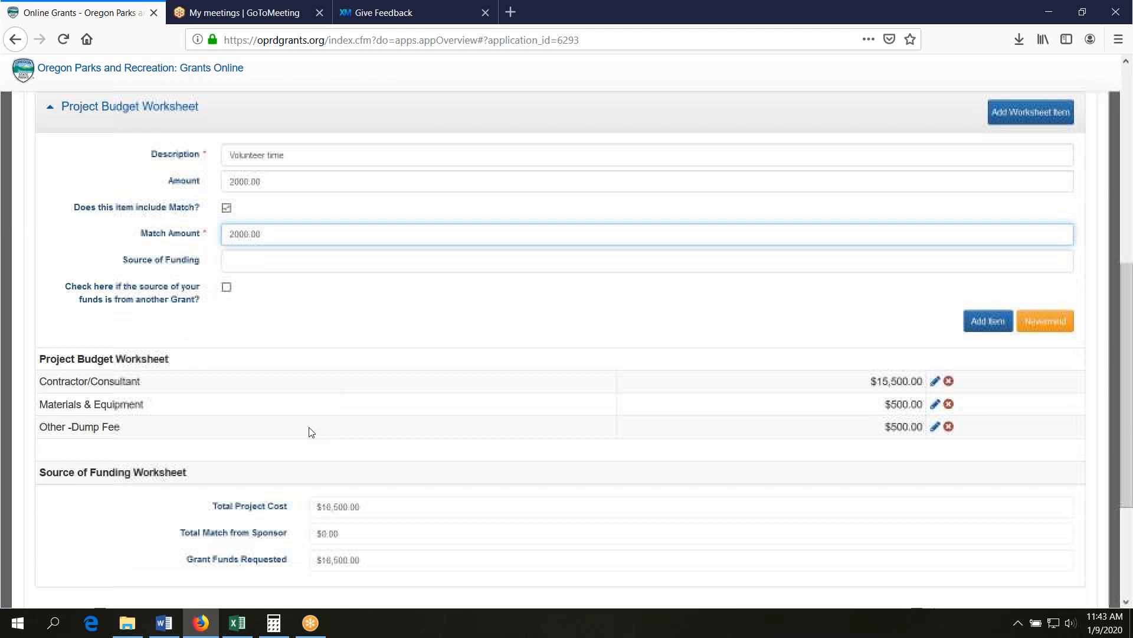
- Extend the description to "Volunteer time - roof removal", enter "Volunteer labor" as the source of funding, and add the item to the worksheet
left_click(290, 156)
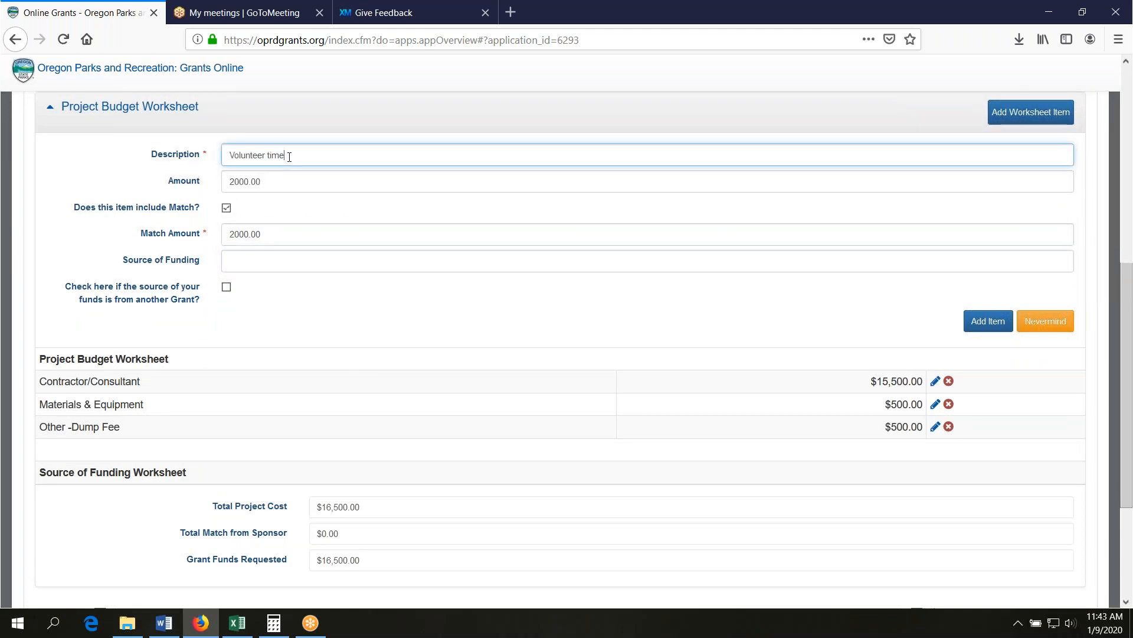
type("roof removal")
left_click(289, 157)
type("-")
left_click(240, 260)
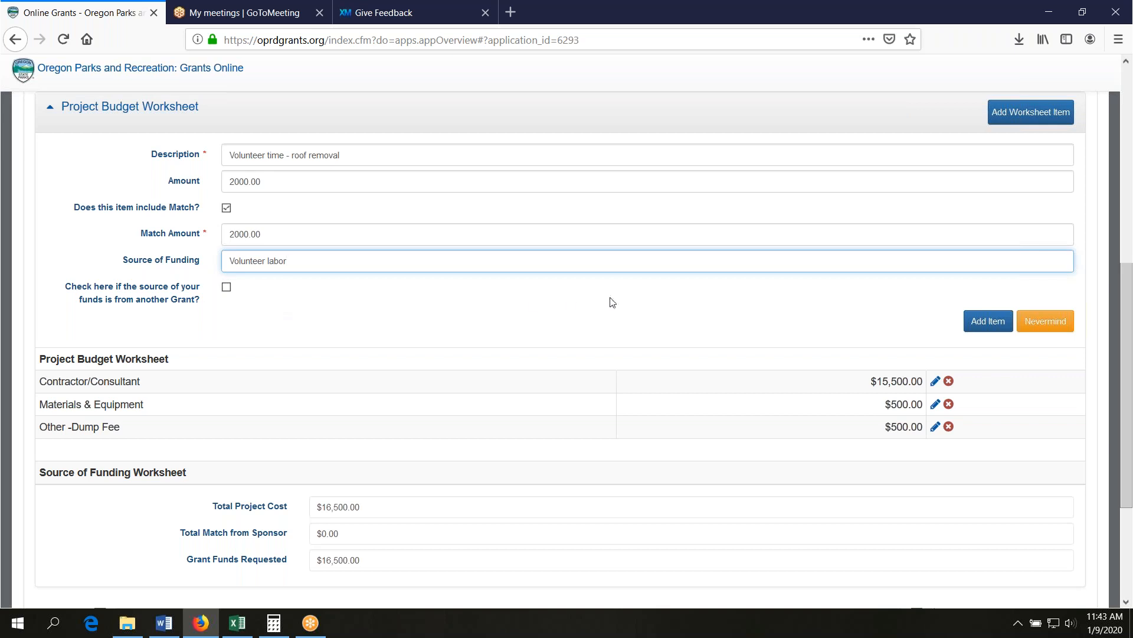
left_click(989, 320)
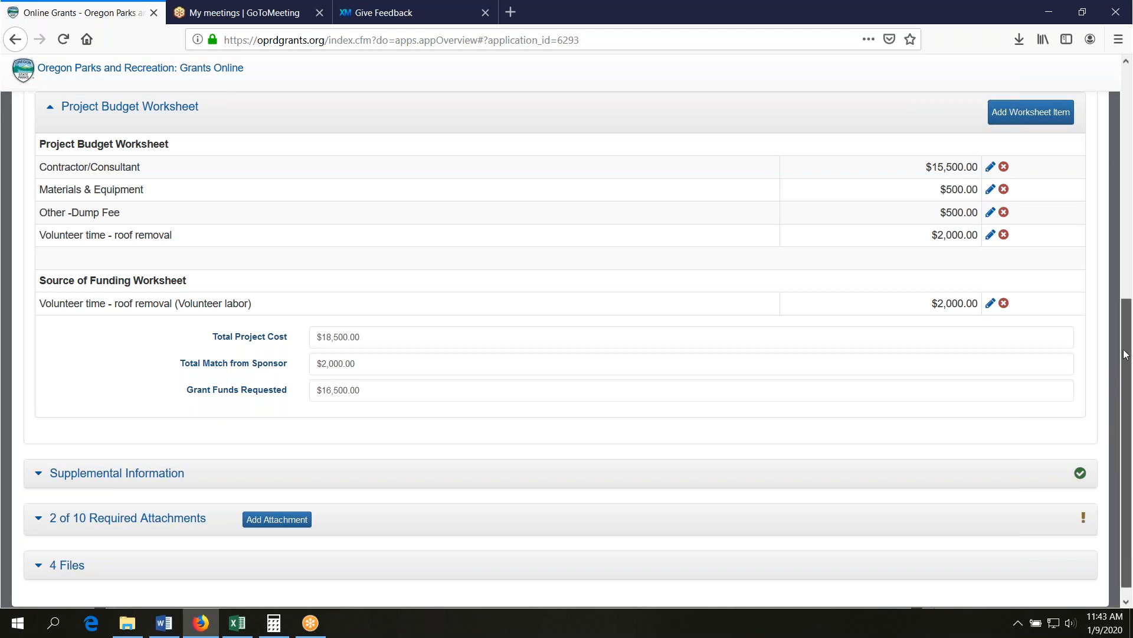
- Start another worksheet item and put the application back into edit mode to reach its blank entry form
scroll(1125, 354, "up", 2)
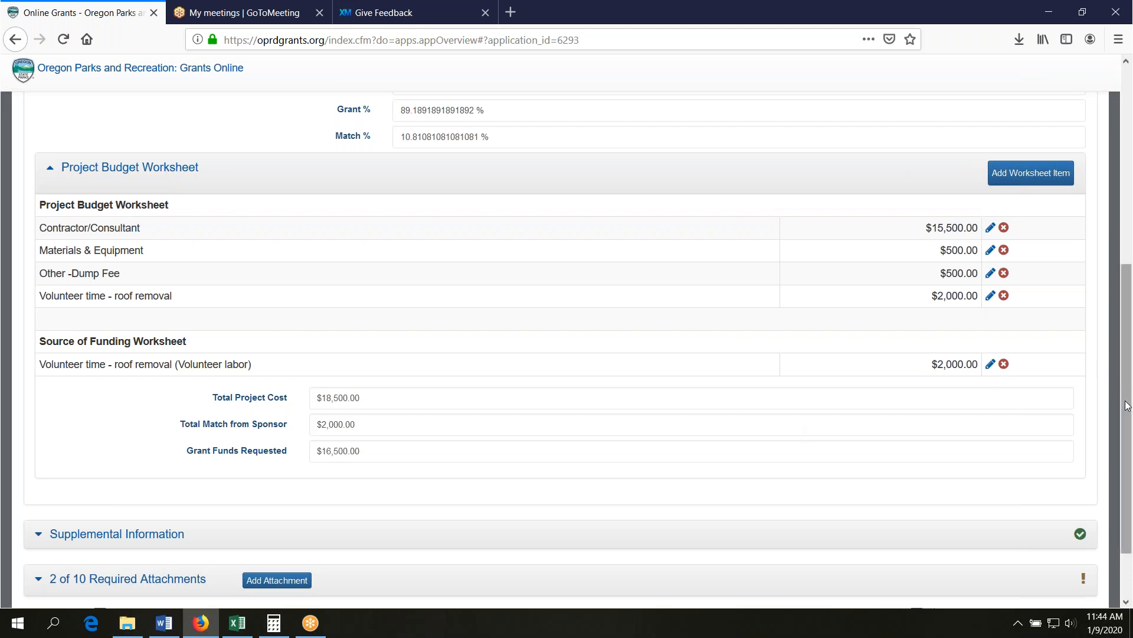
scroll(1126, 399, "up", 3)
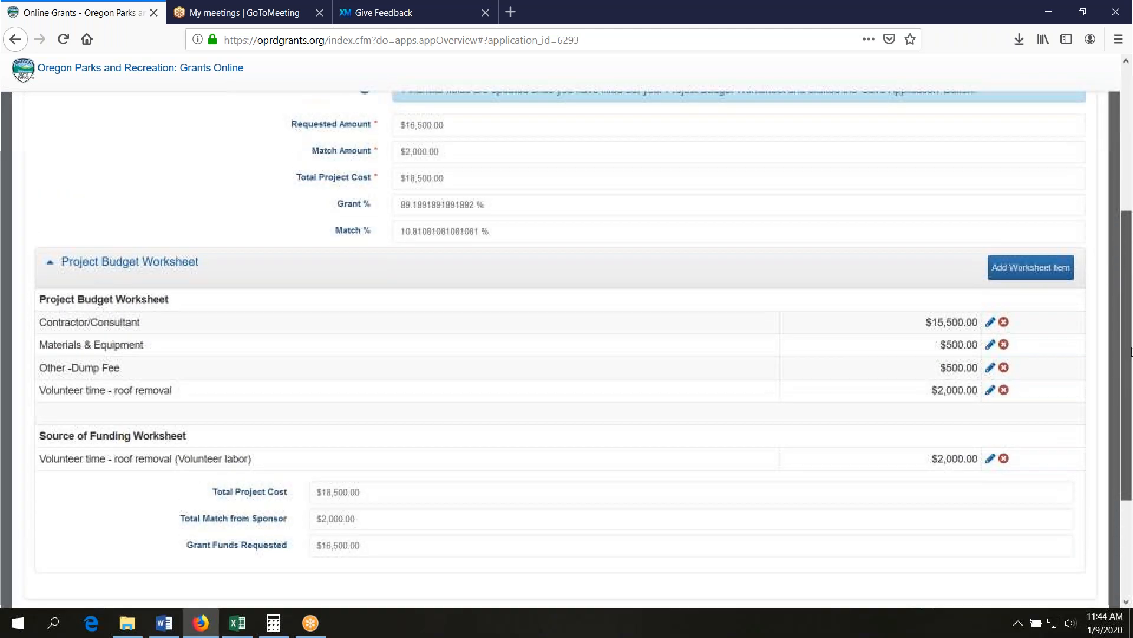
left_click(1035, 270)
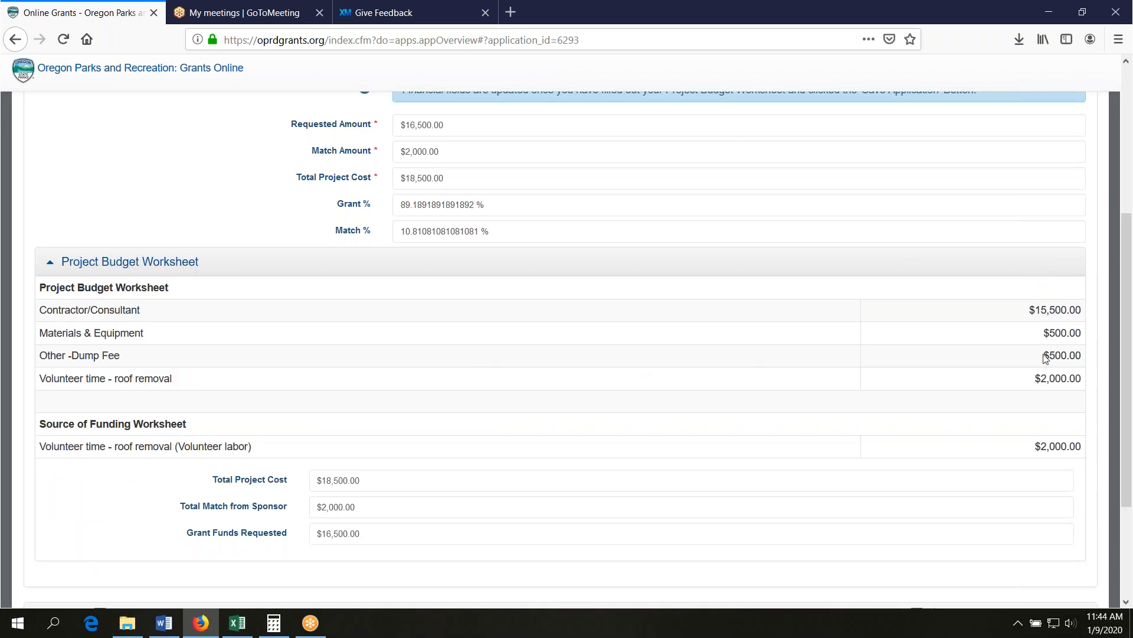
left_click_drag(1129, 418, 1109, 266)
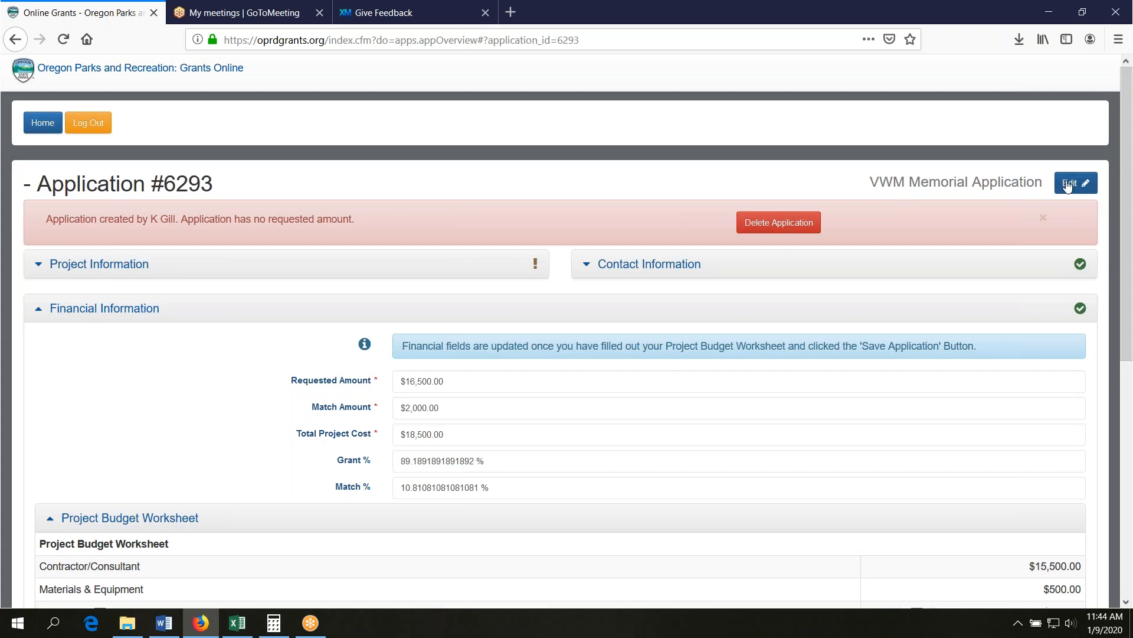
left_click(1069, 184)
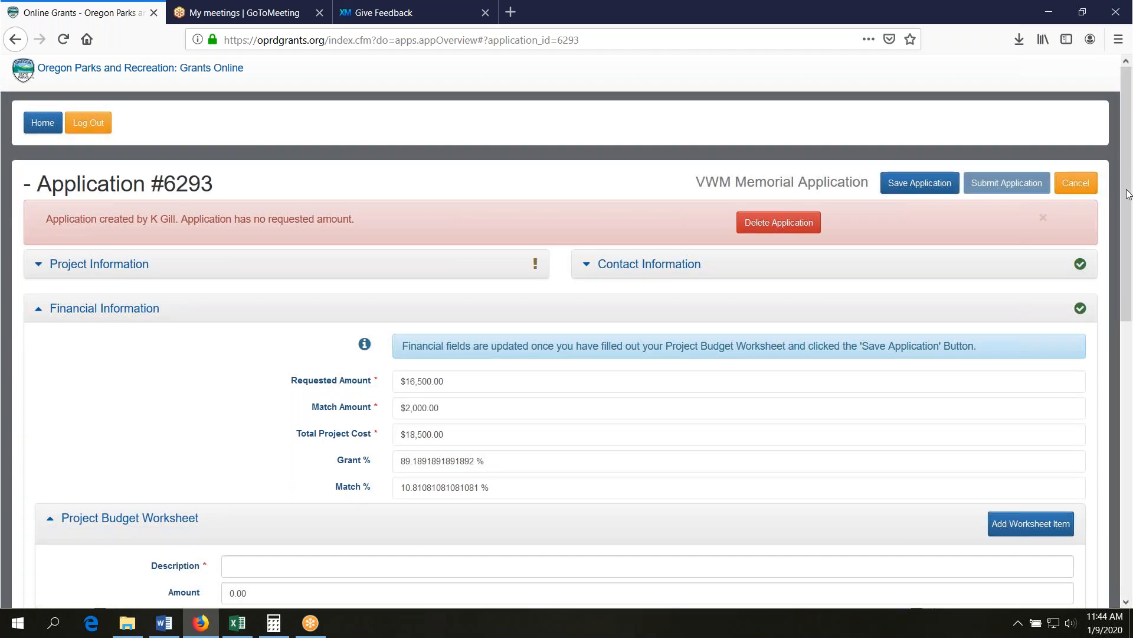
left_click_drag(1126, 188, 1131, 352)
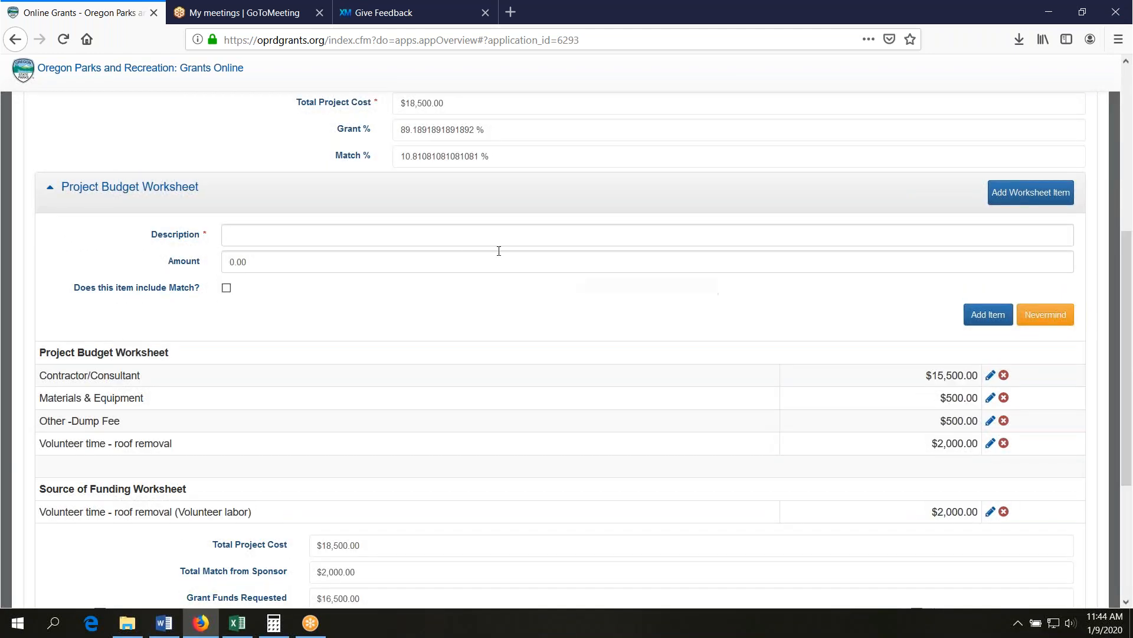
- Add a worksheet item described as "Staff time - rate" with amount 2000, match amount 1000.00 and "Organizational funds" as the source of funding
left_click(419, 236)
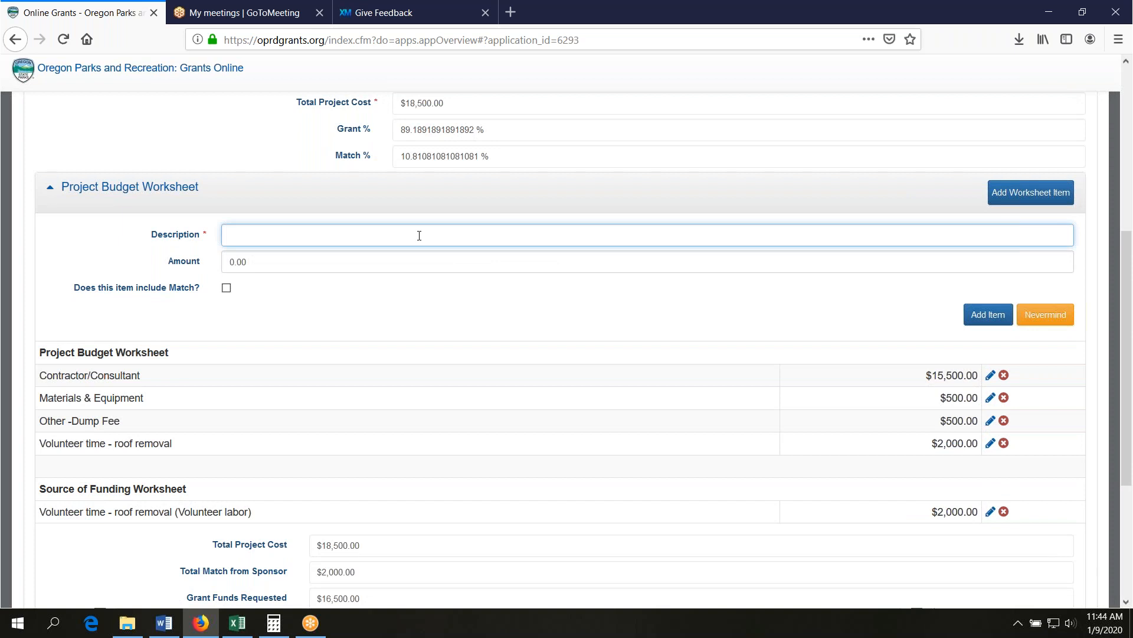
type("Staff time - rate")
left_click(222, 264)
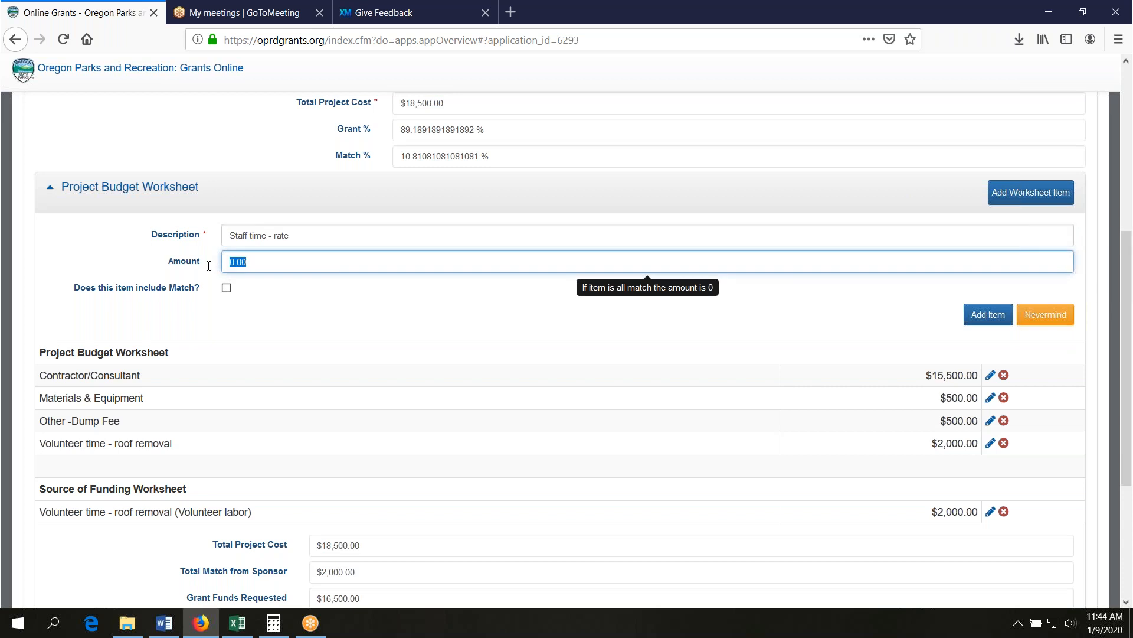
type("2000")
left_click(226, 288)
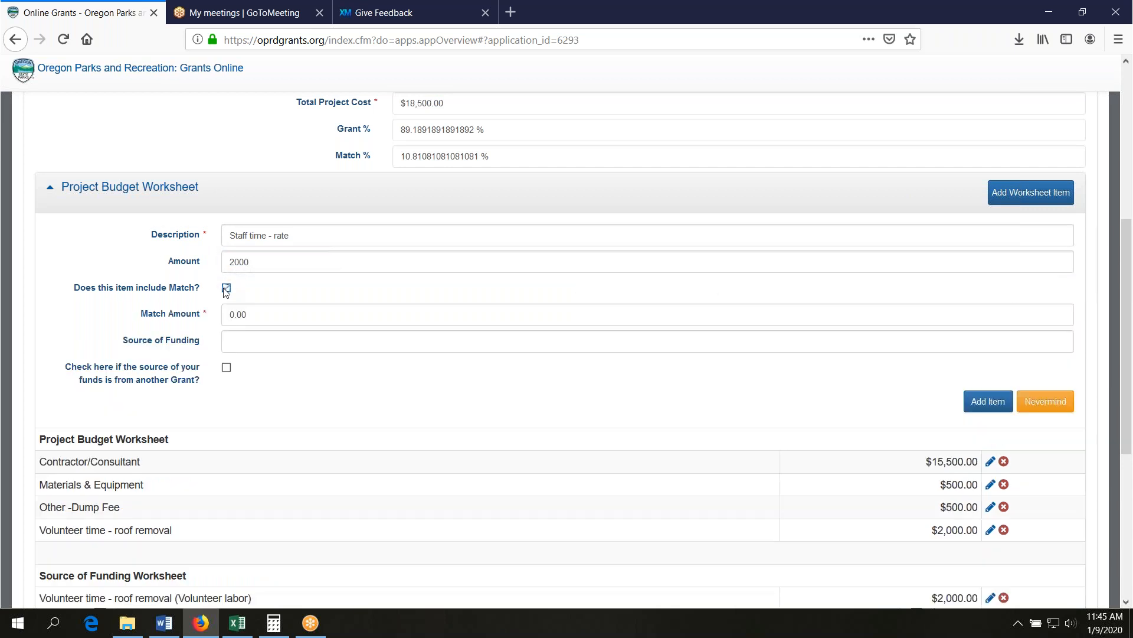
left_click_drag(241, 312, 211, 310)
type("1000.00")
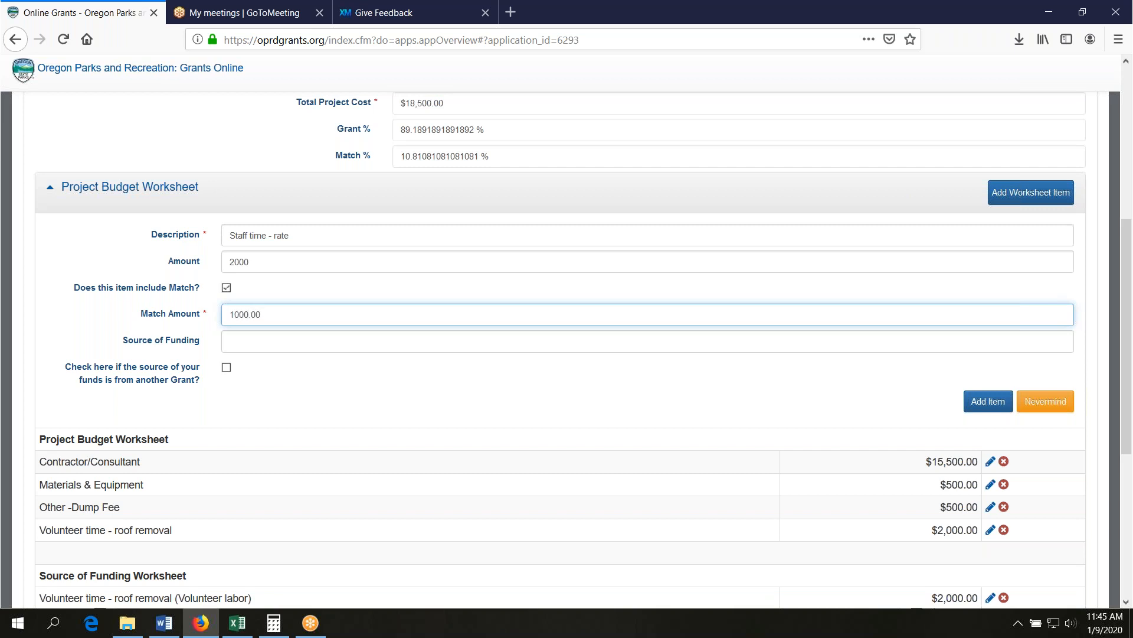
left_click(243, 346)
type("Or")
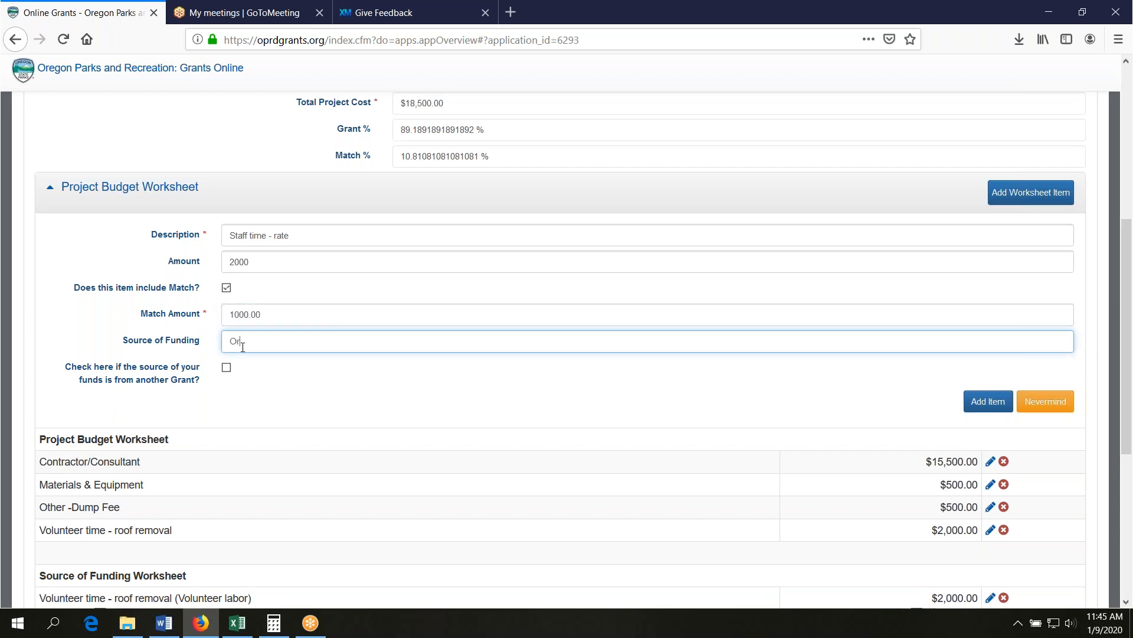
type("ganizational funds")
left_click(991, 407)
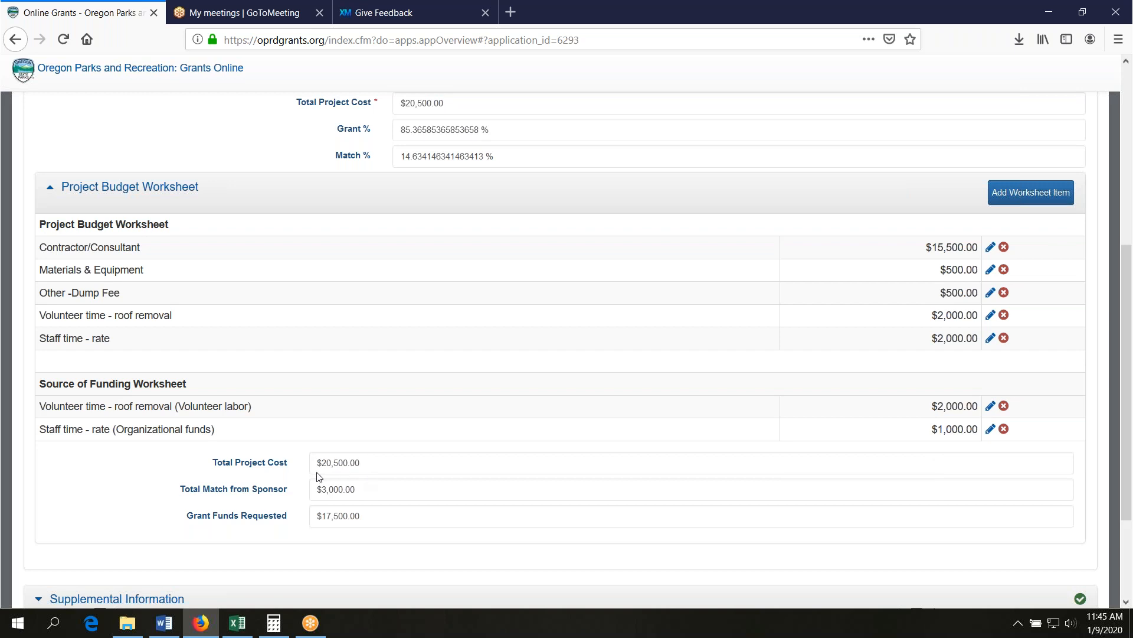
- Check the matching grant in the Excel budget, and in Firefox start a worksheet item described as "Grant" with a match amount of 5000.00
left_click(237, 623)
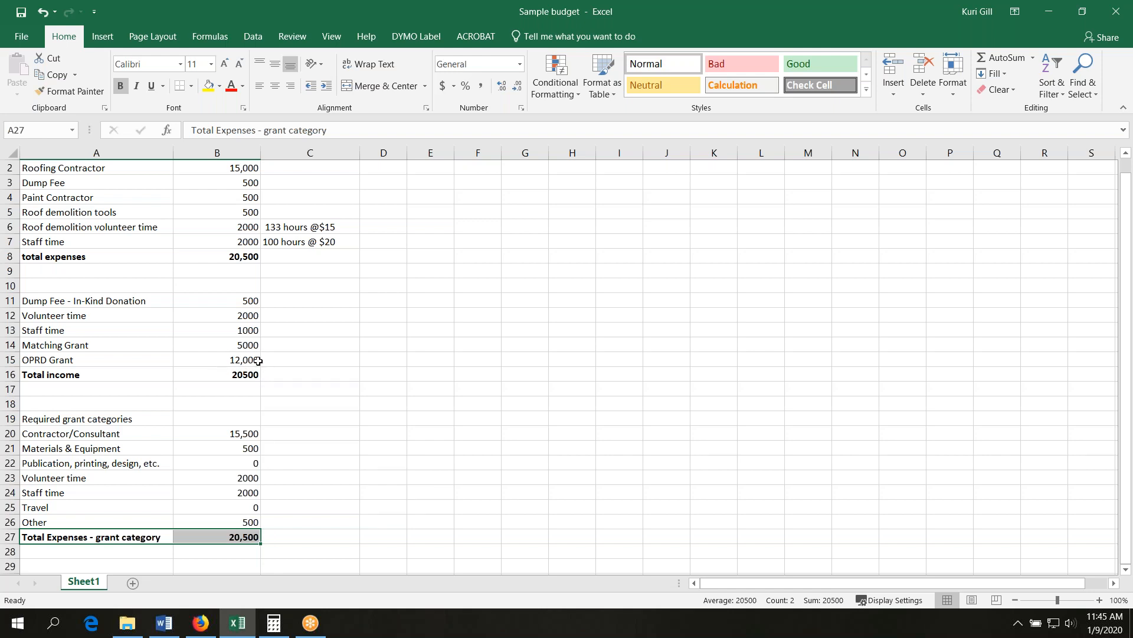
left_click(196, 625)
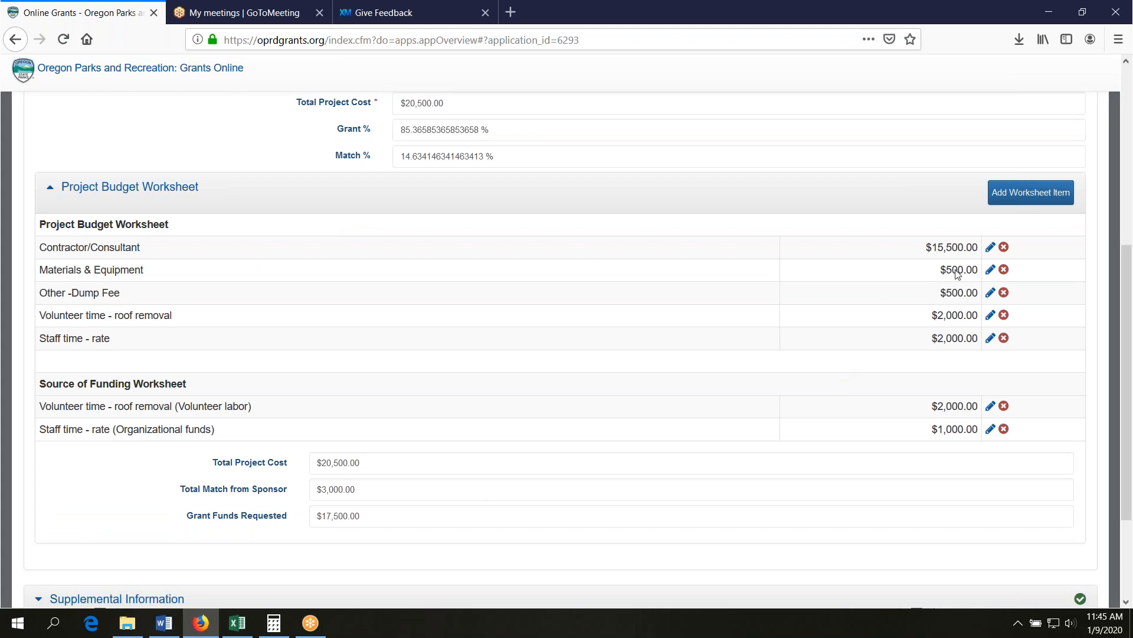
left_click(1031, 194)
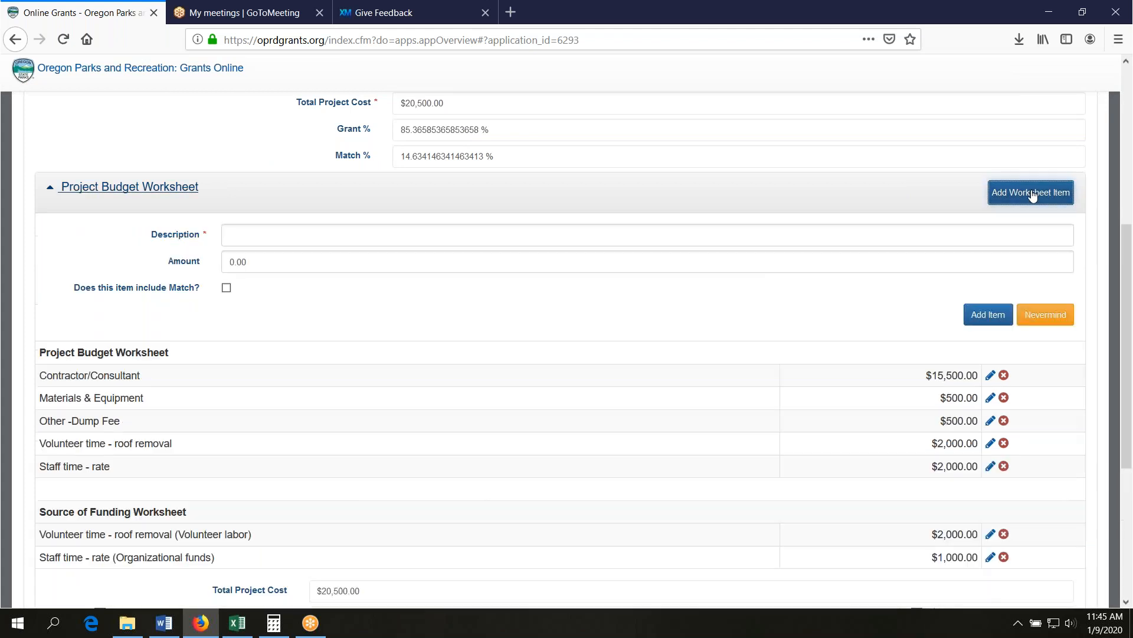
left_click(624, 238)
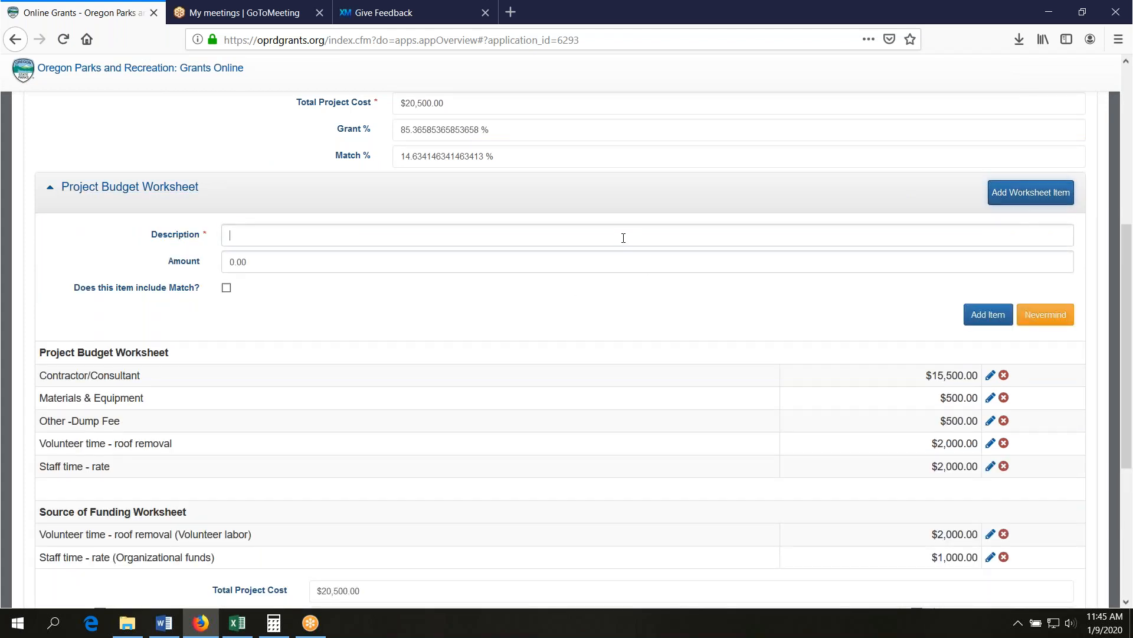
type("Grant")
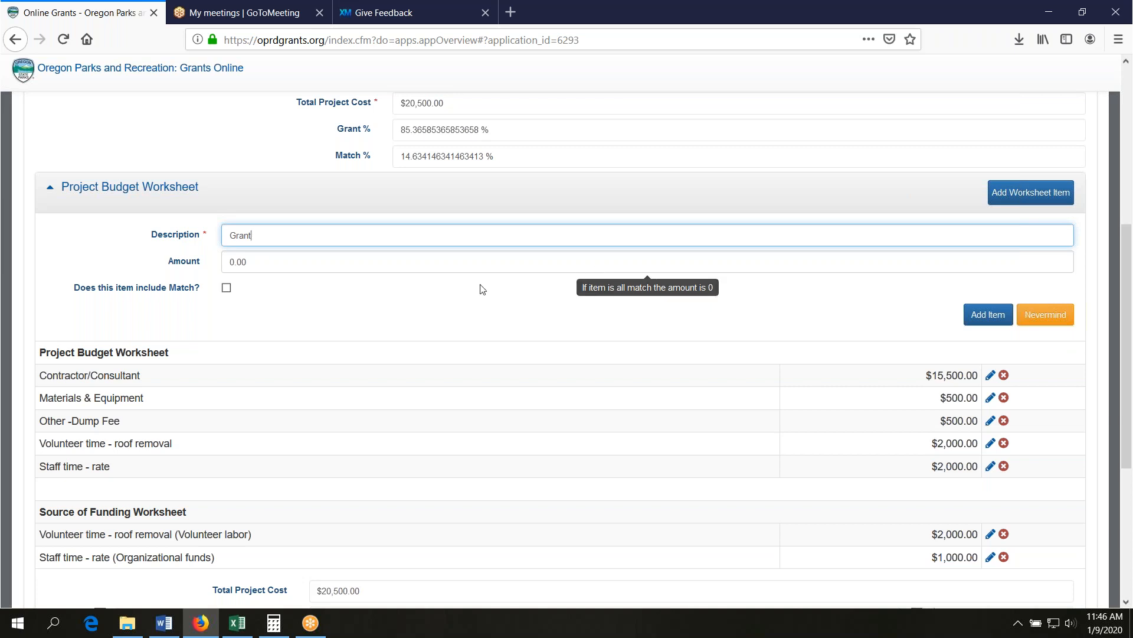
left_click(226, 288)
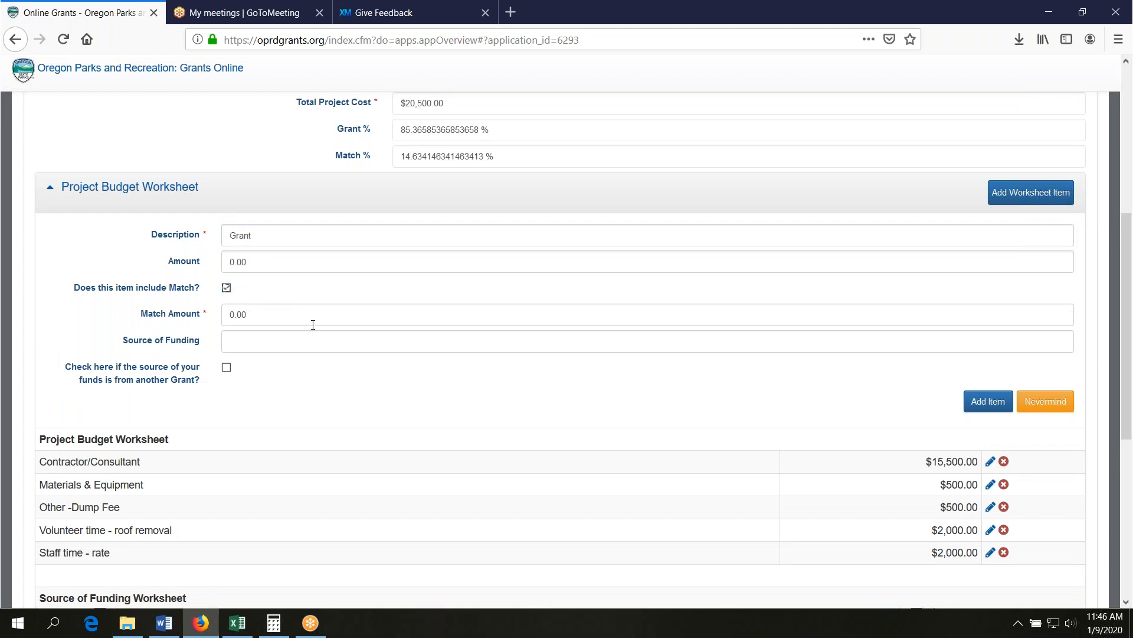
left_click(256, 313)
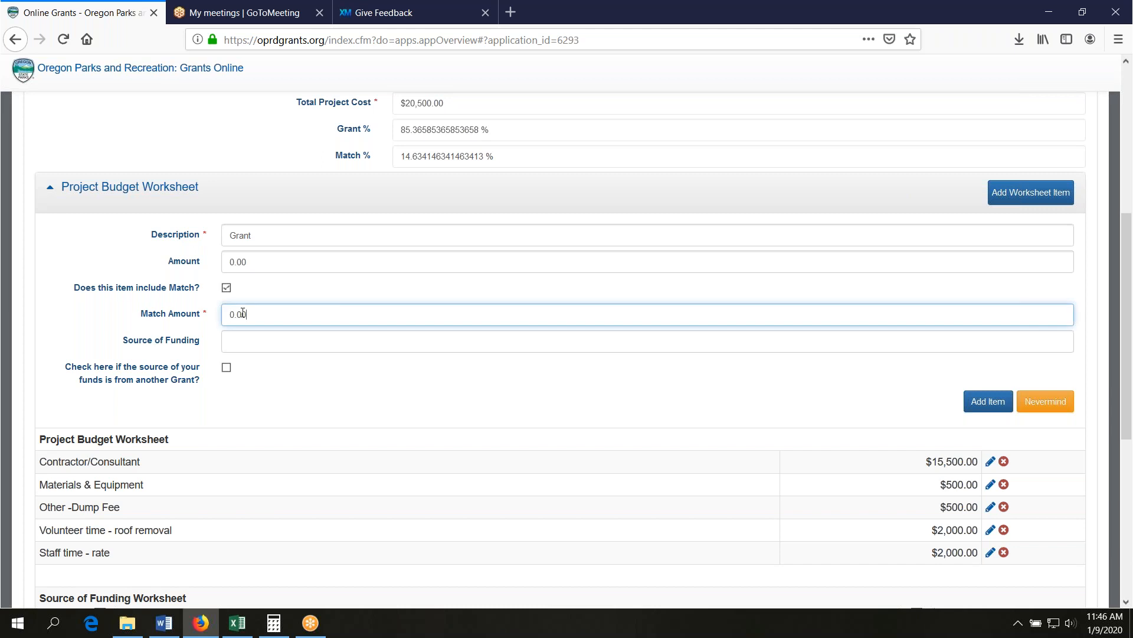
type("5000.00")
- Enter "Grant" as the item's source of funding and mark the funds as coming from another grant
left_click(258, 344)
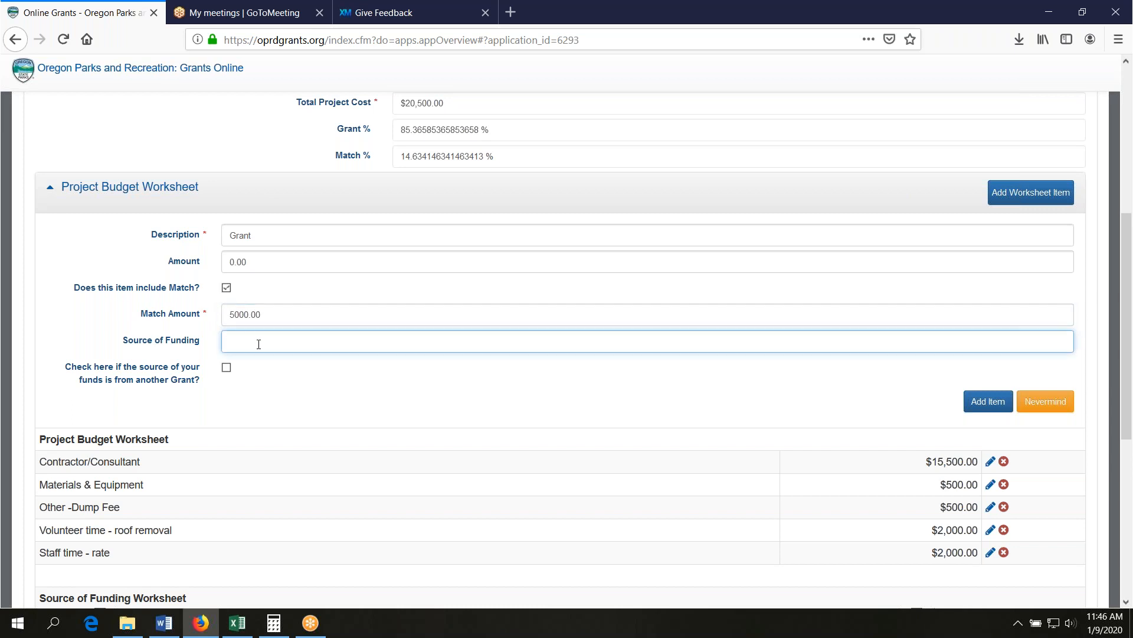
type("Grnat")
key("BackSpace")
key("BackSpace")
key("BackSpace")
type("ant")
left_click(227, 369)
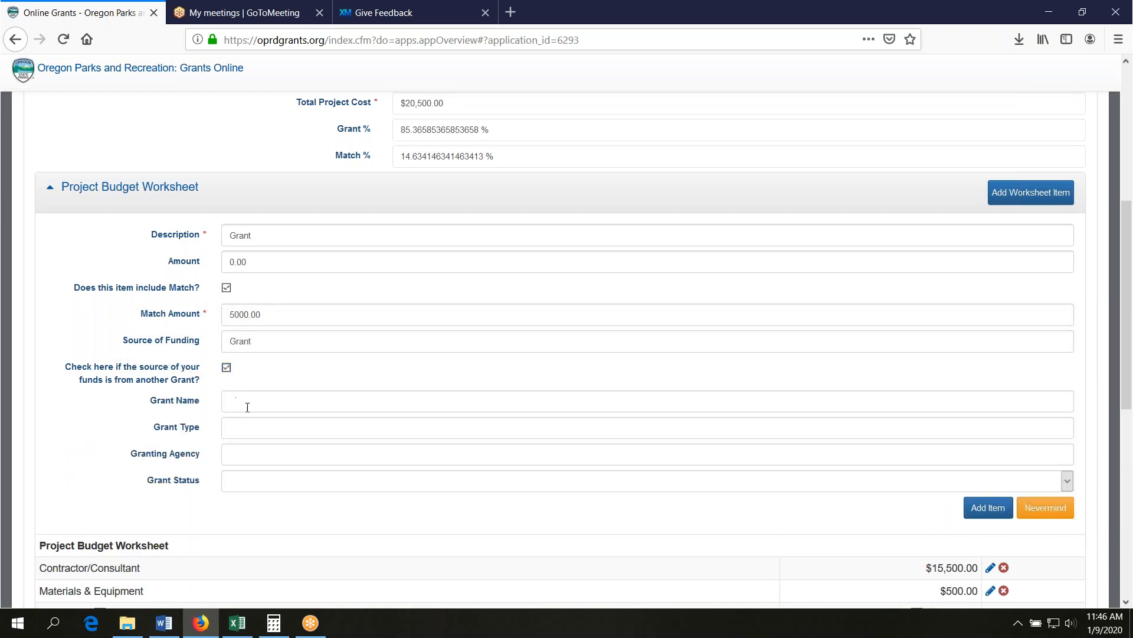
- Enter "Oregon Cultural Trust" as the worksheet item's grant name, dismissing the antivirus notification along the way
left_click(248, 408)
type("Oregon Culur")
key("BackSpace")
key("BackSpace")
type("tural ")
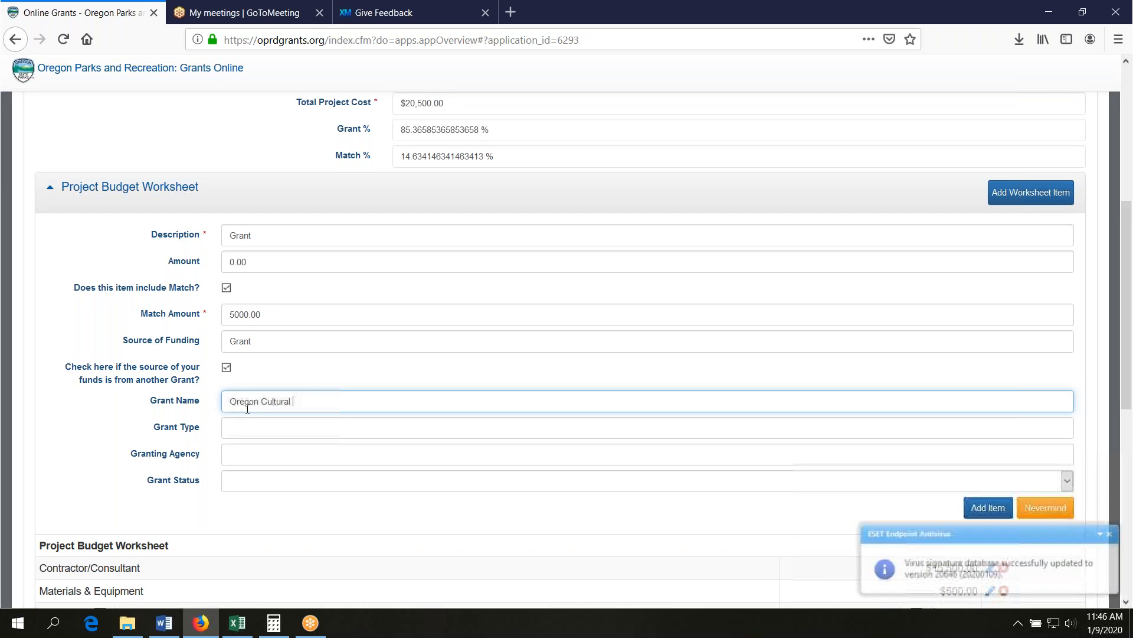
type("trust")
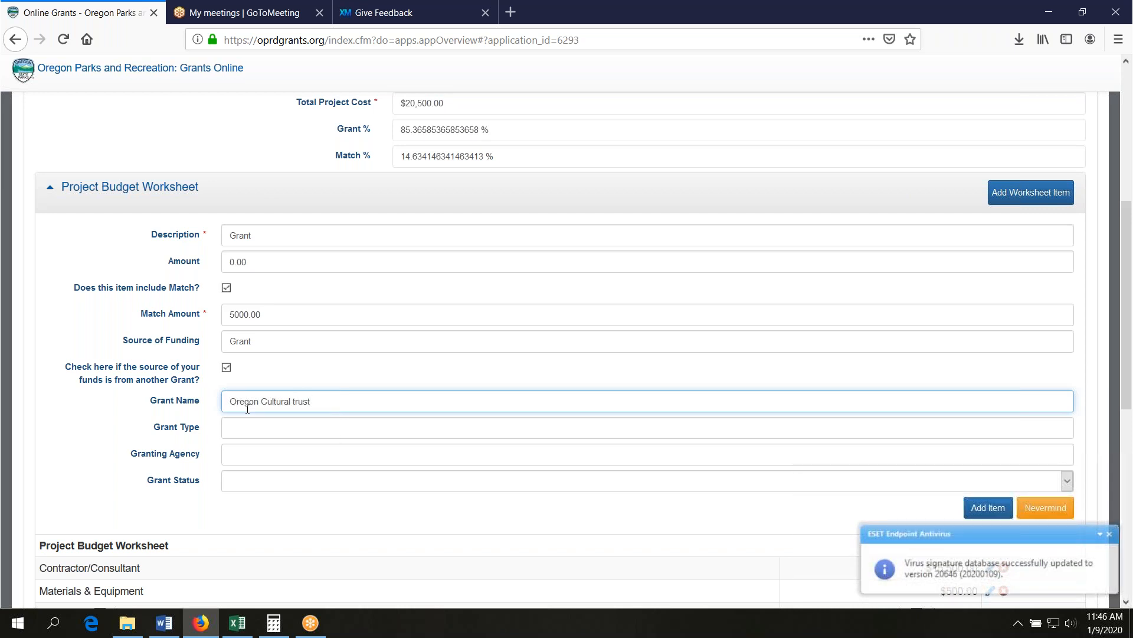
left_click(1112, 541)
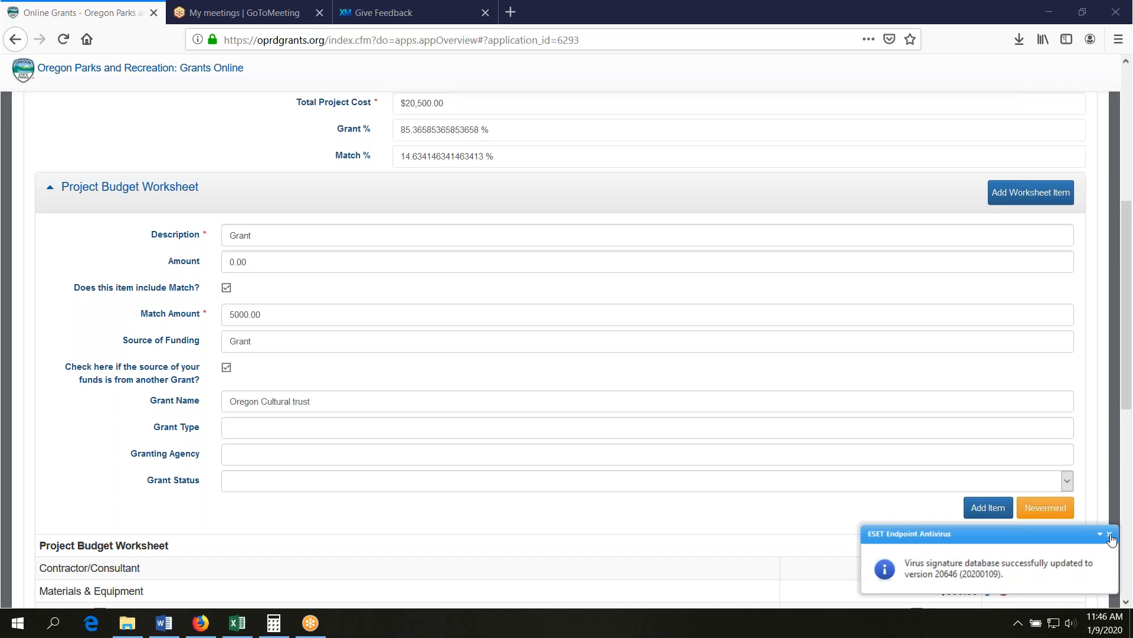
left_click(1110, 538)
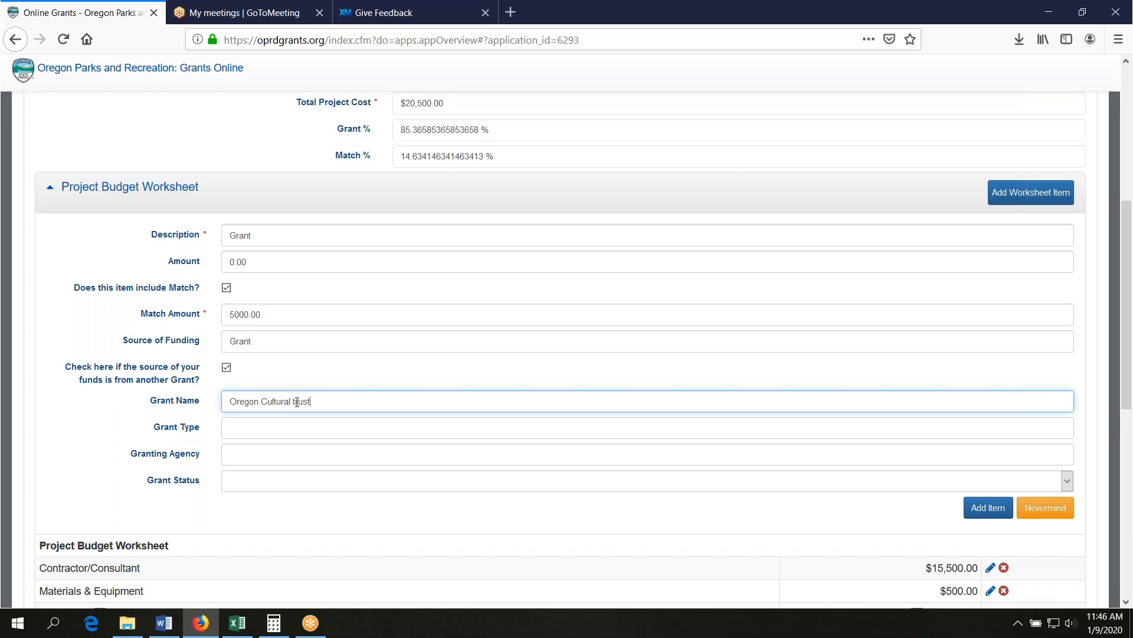
left_click(297, 402)
key("BackSpace")
type("T")
- Set the grant's status to Approved and add the item to the budget worksheet
left_click(1067, 483)
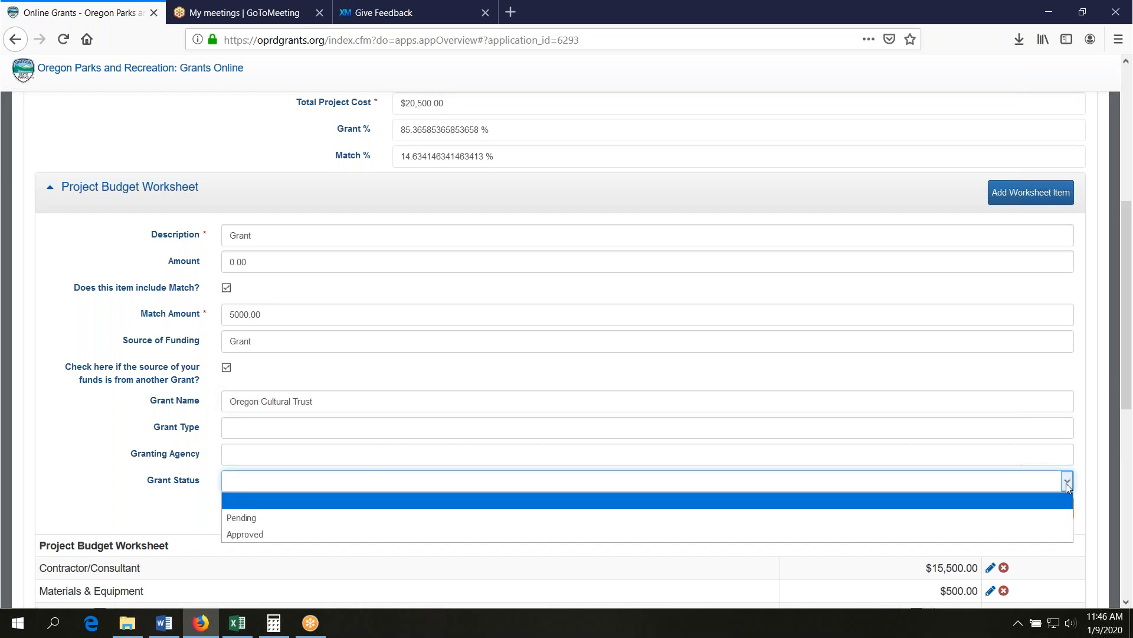
left_click(838, 534)
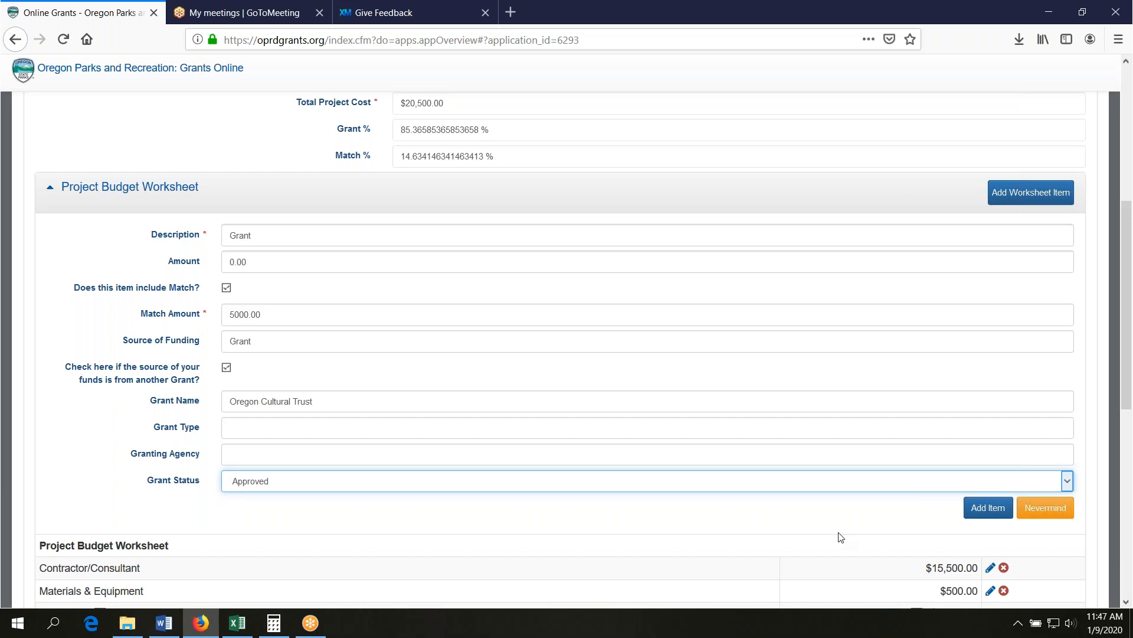
left_click(979, 511)
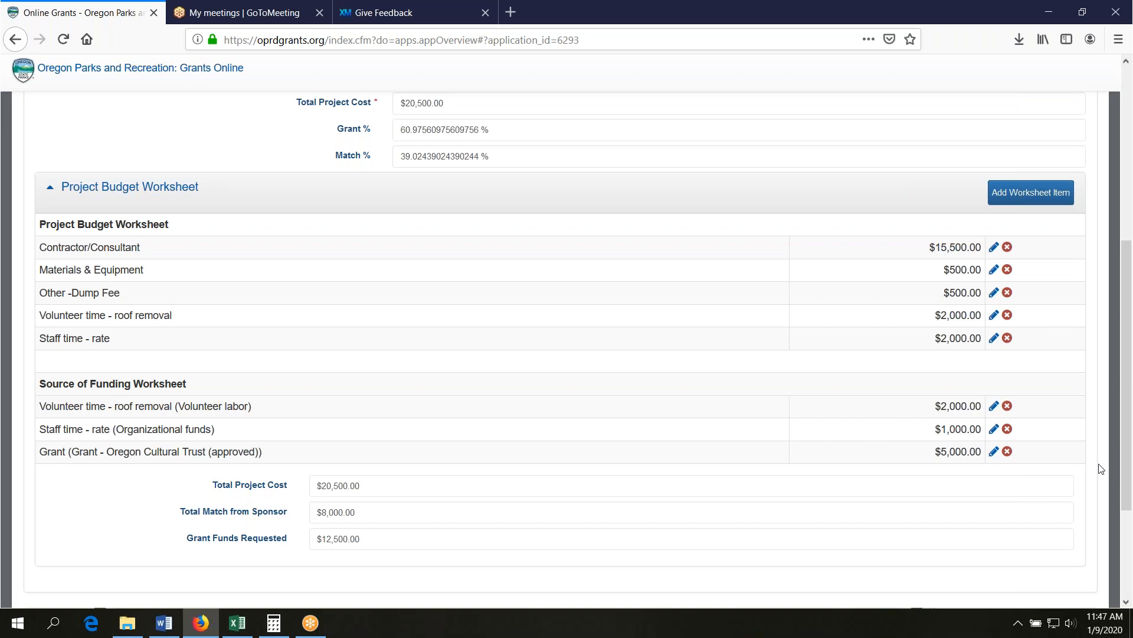
- Save the application with the completed budget worksheet and review its updated financial information
left_click_drag(1130, 456, 1129, 353)
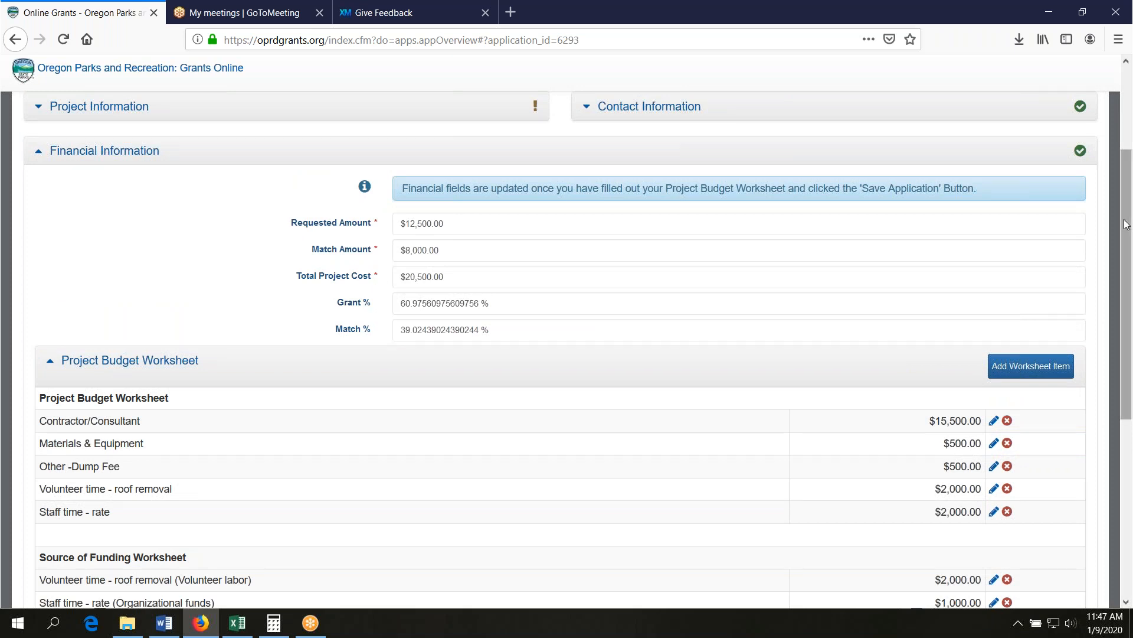
scroll(1129, 227, "up", 1)
scroll(1130, 227, "up", 2)
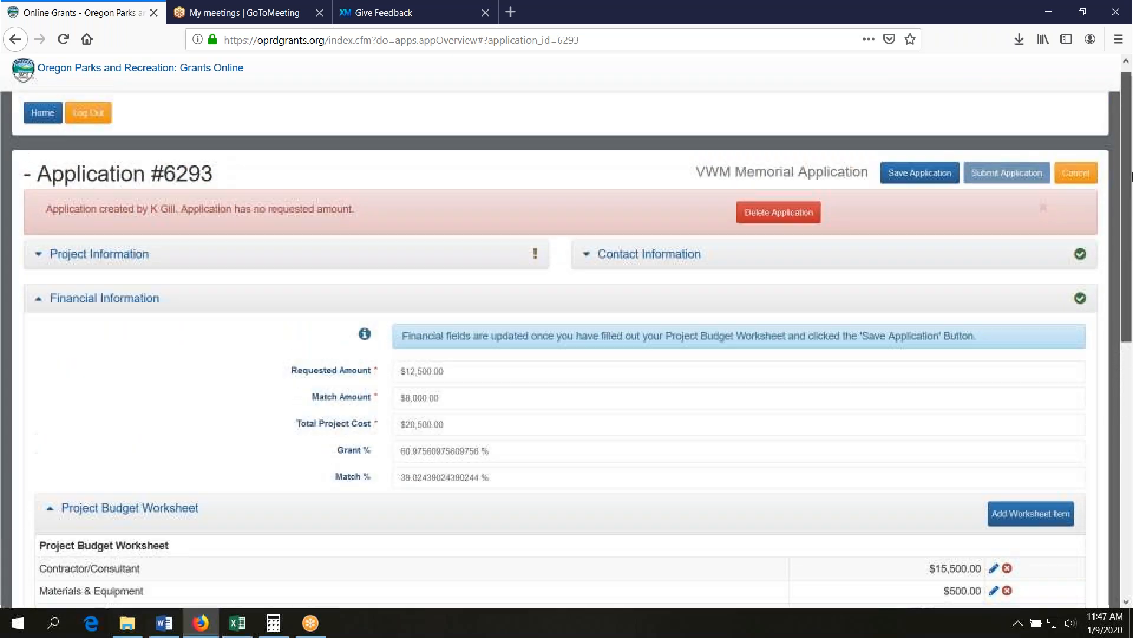
left_click(931, 185)
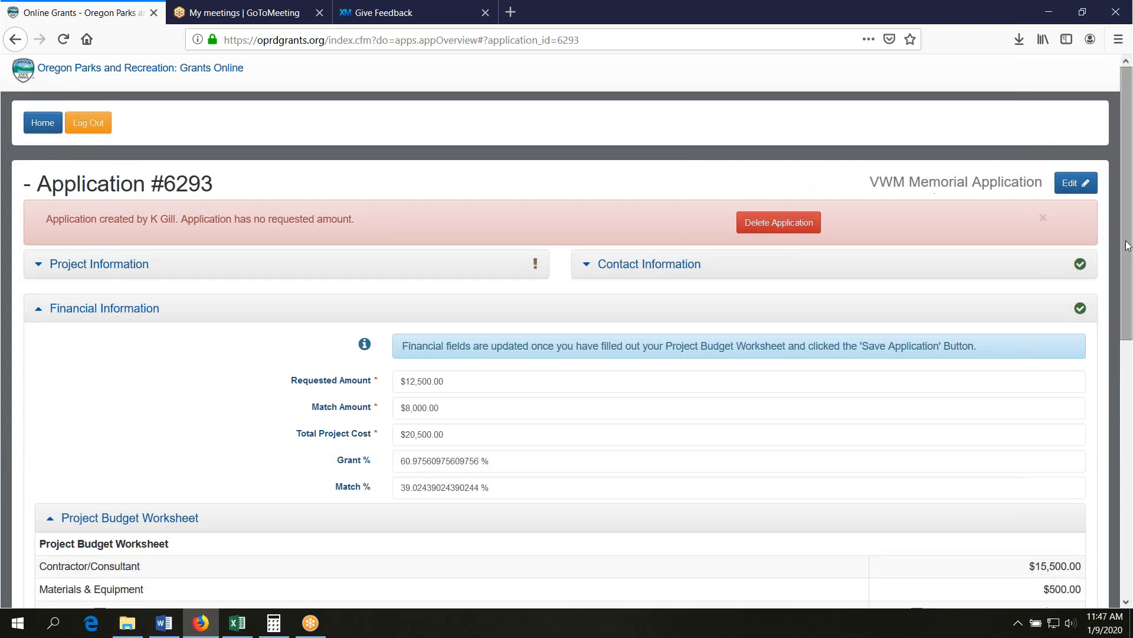
scroll(1128, 205, "down", 2)
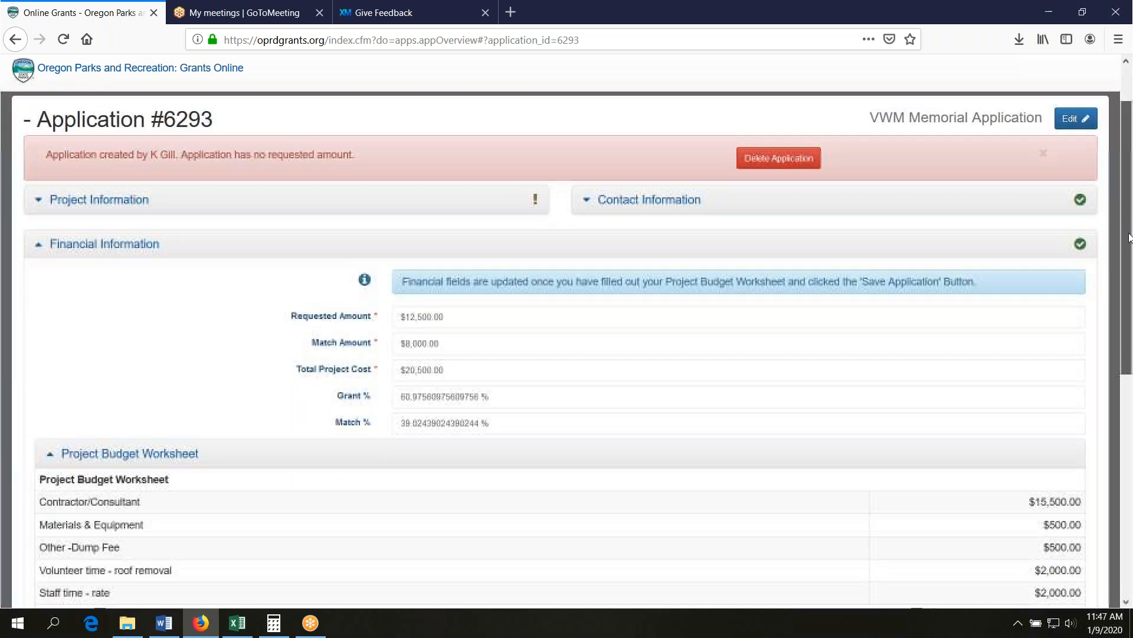